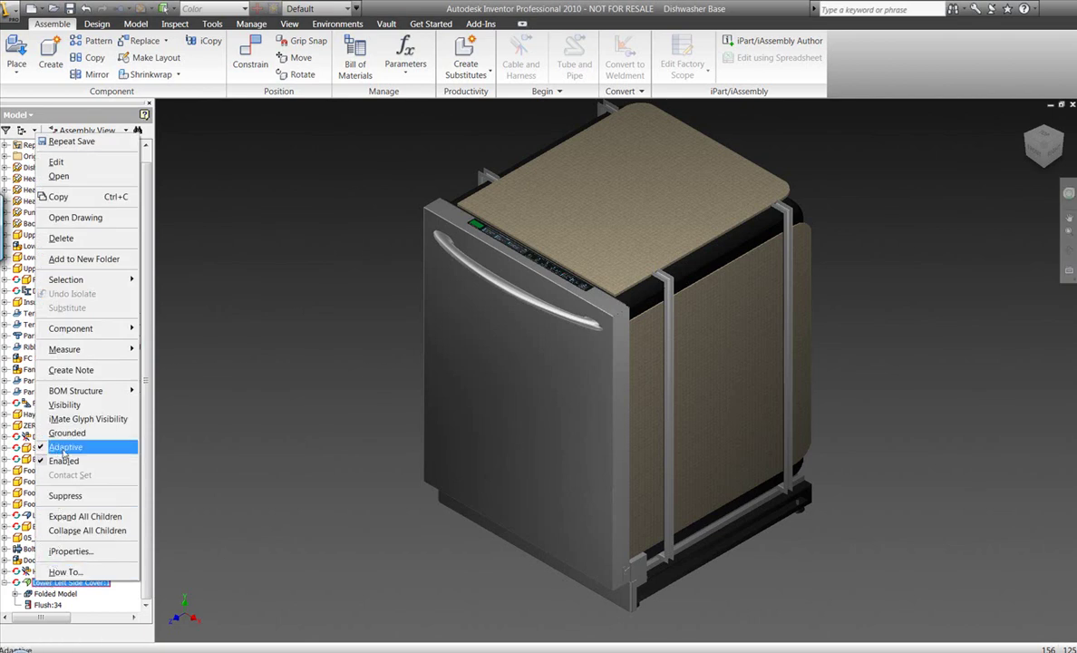
- Make the Lower Left Side Cover visible, open it for in-place editing and expand its folded model features
click(63, 404)
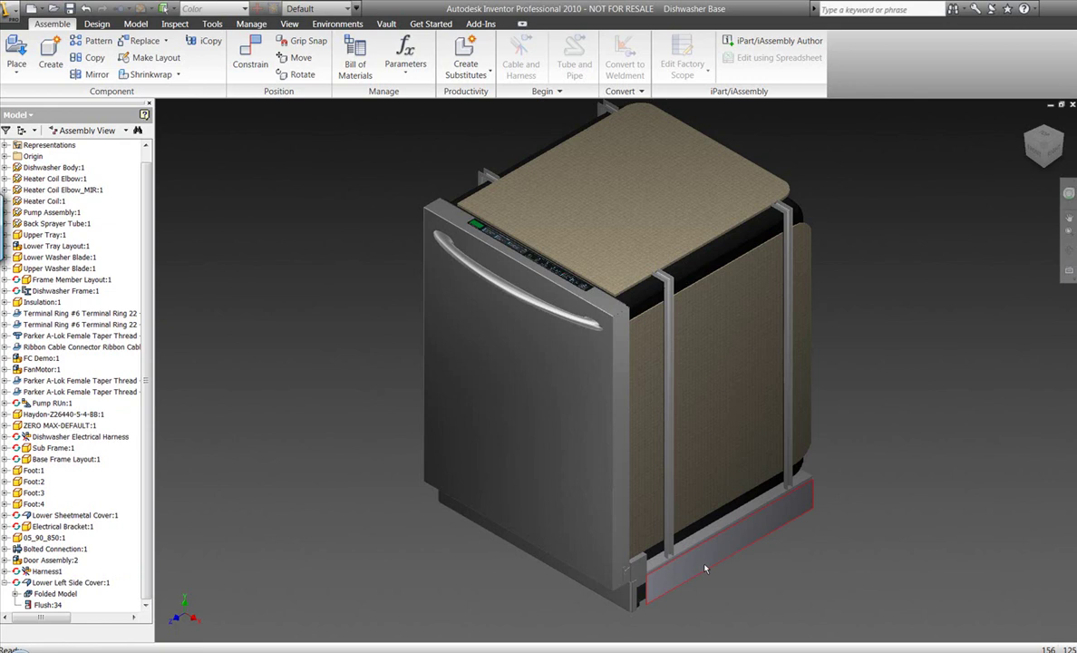
click(1045, 127)
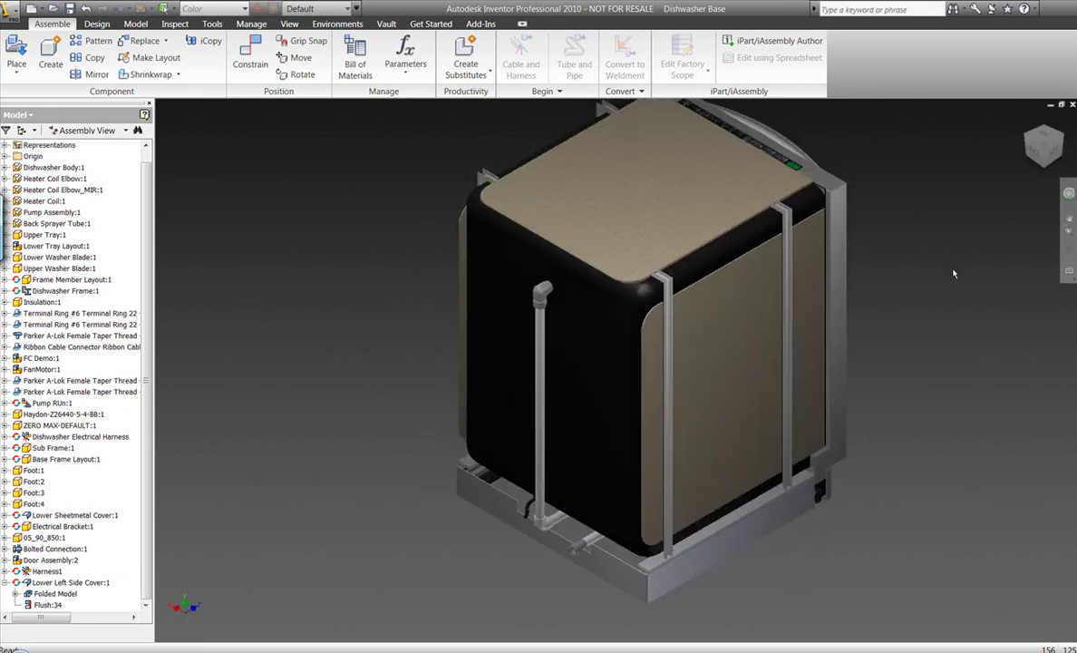
double_click(66, 583)
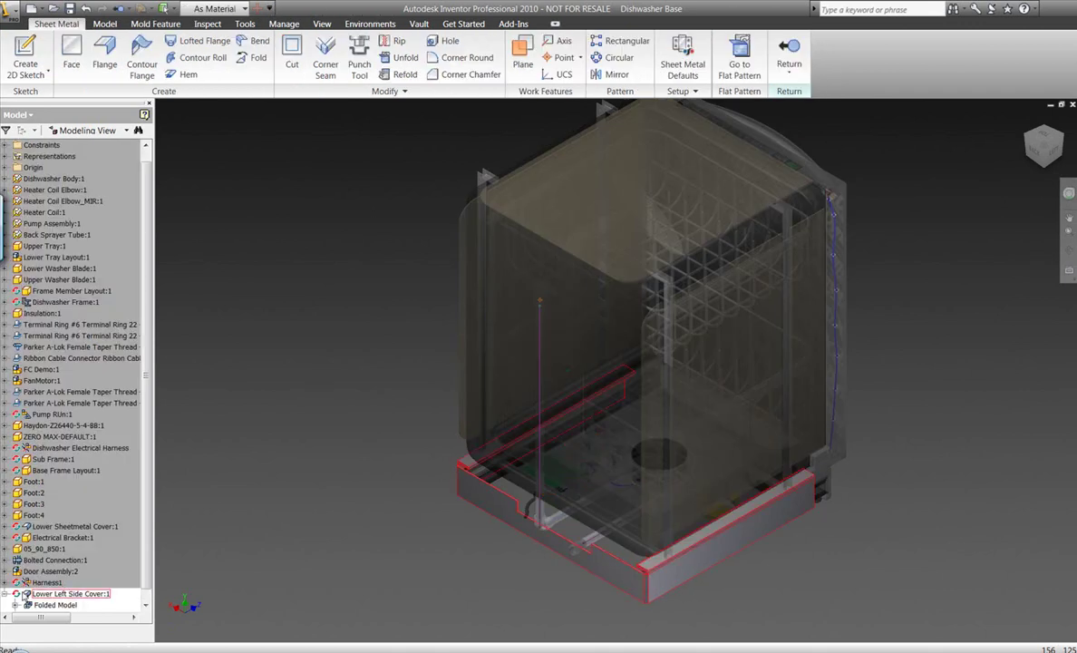
click(16, 605)
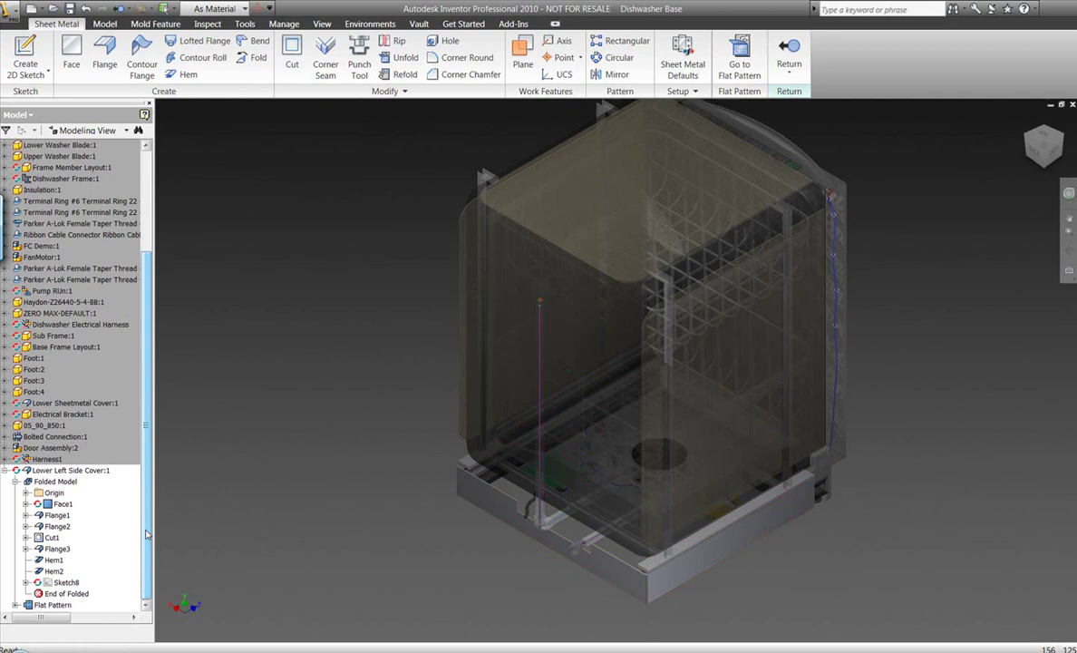
click(263, 498)
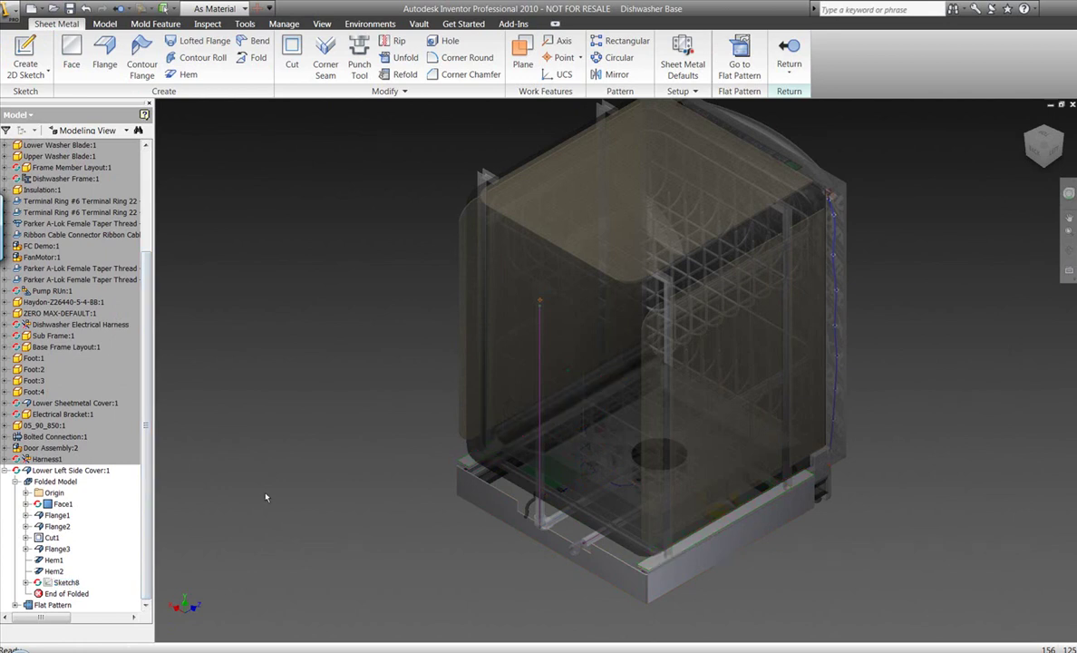
- Unfold the cover's vertical corner bends, keeping the outer left side face stationary, so the side and back walls lie in one line
click(405, 57)
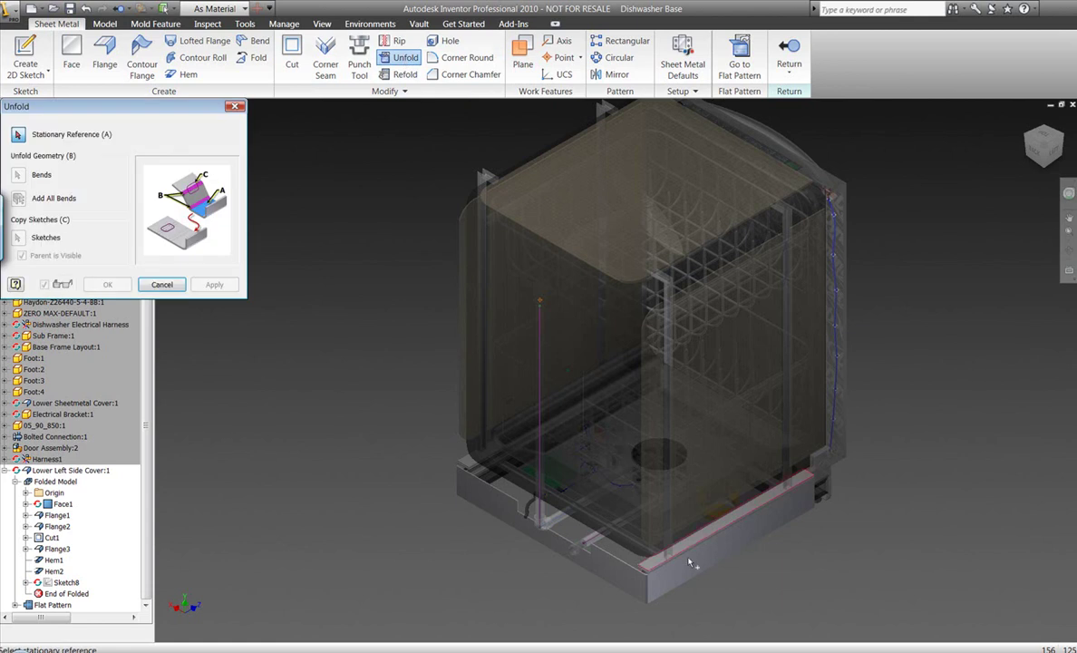
click(689, 564)
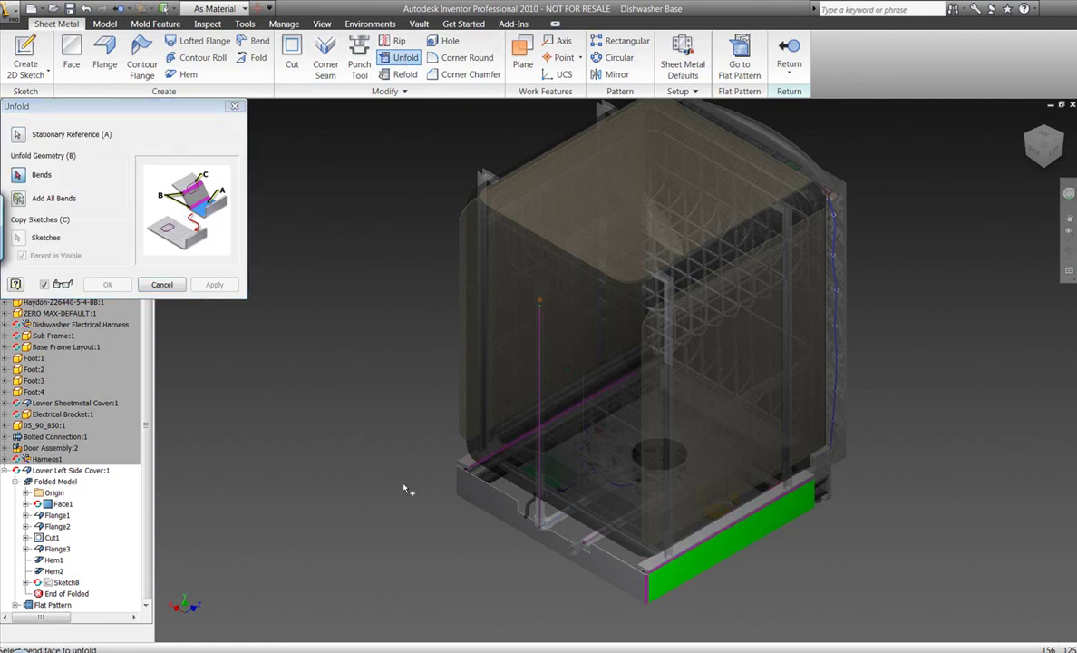
shift+middle_drag(404, 486, 458, 478)
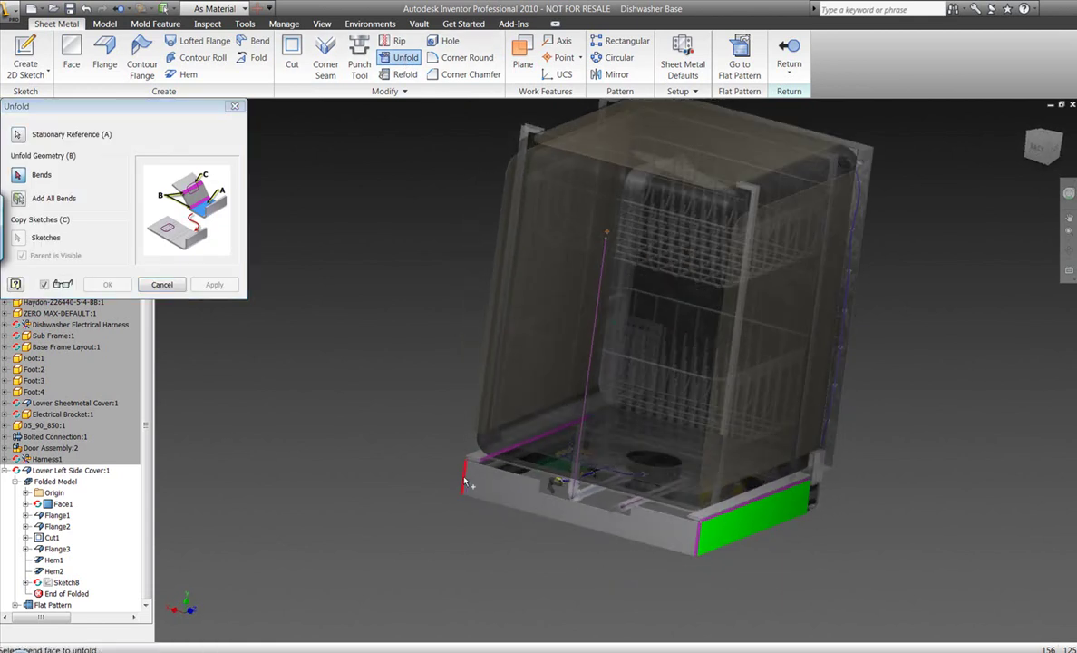
click(465, 482)
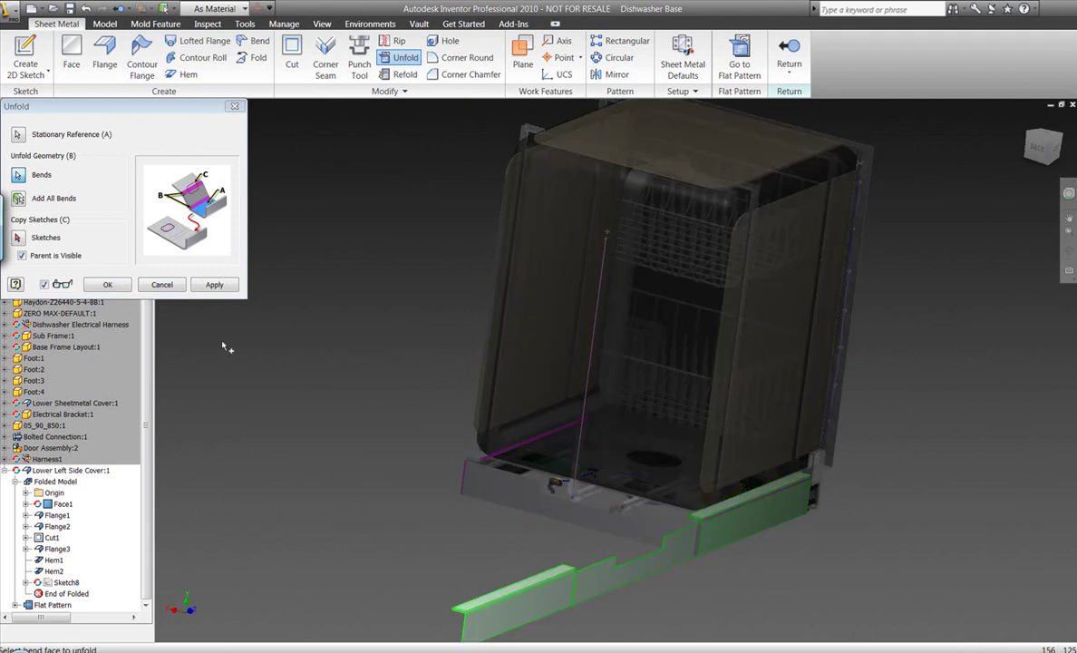
click(107, 283)
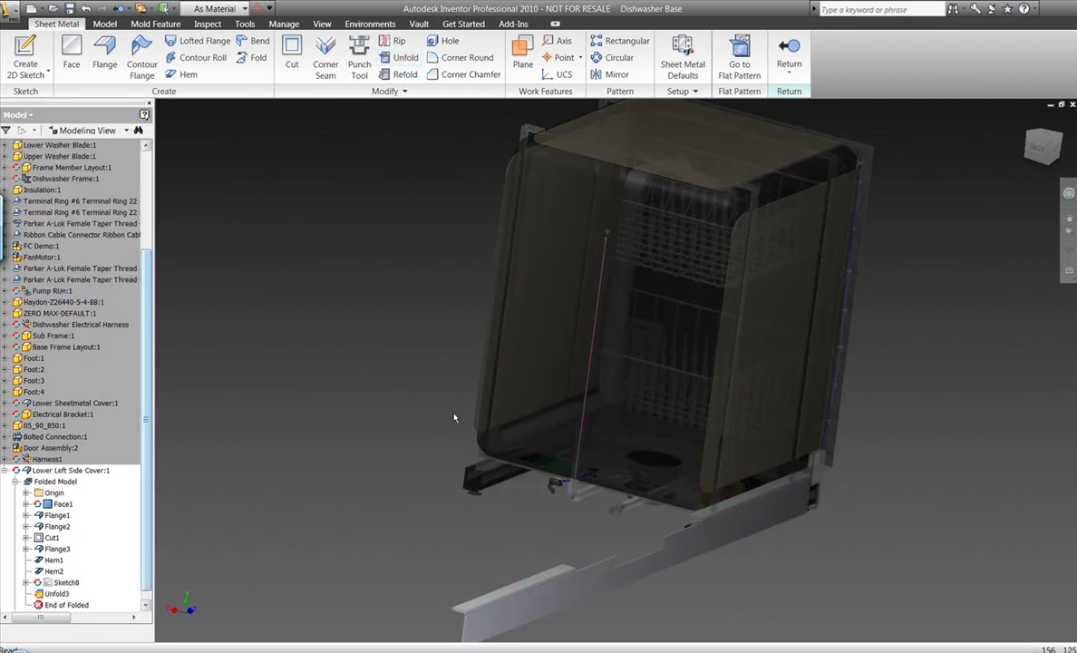
- Add a 90-degree flange, distance 1.5, to both upper edges beside the back wall's notch, with the bend starting from the adjacent face
shift+middle_drag(454, 418, 575, 429)
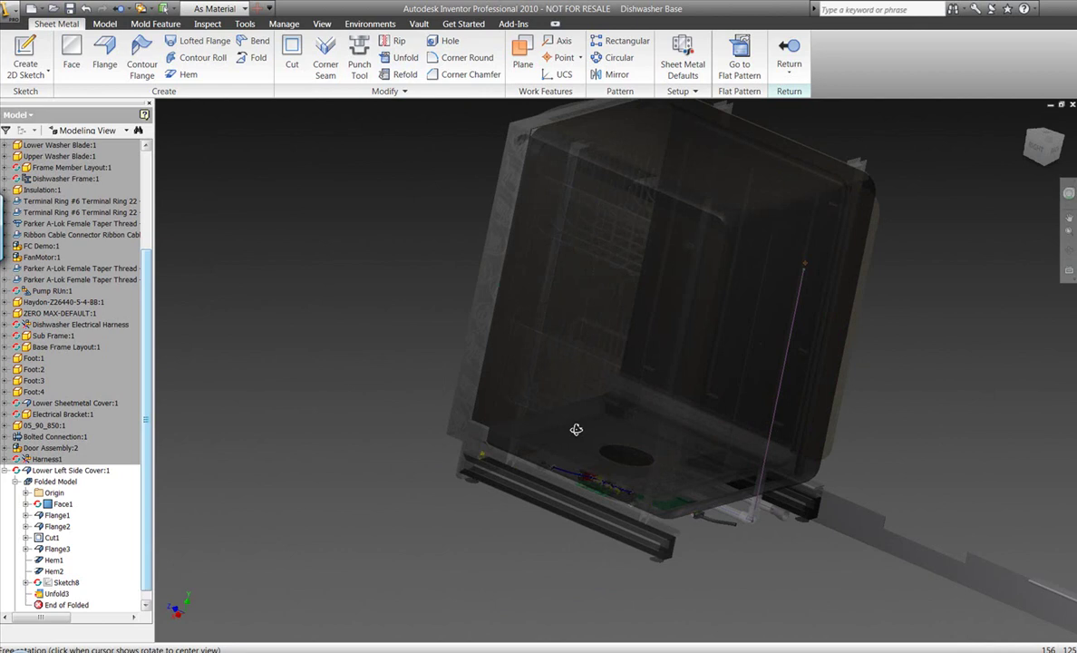
middle_drag(805, 461, 578, 365)
scroll(595, 405, down, 3)
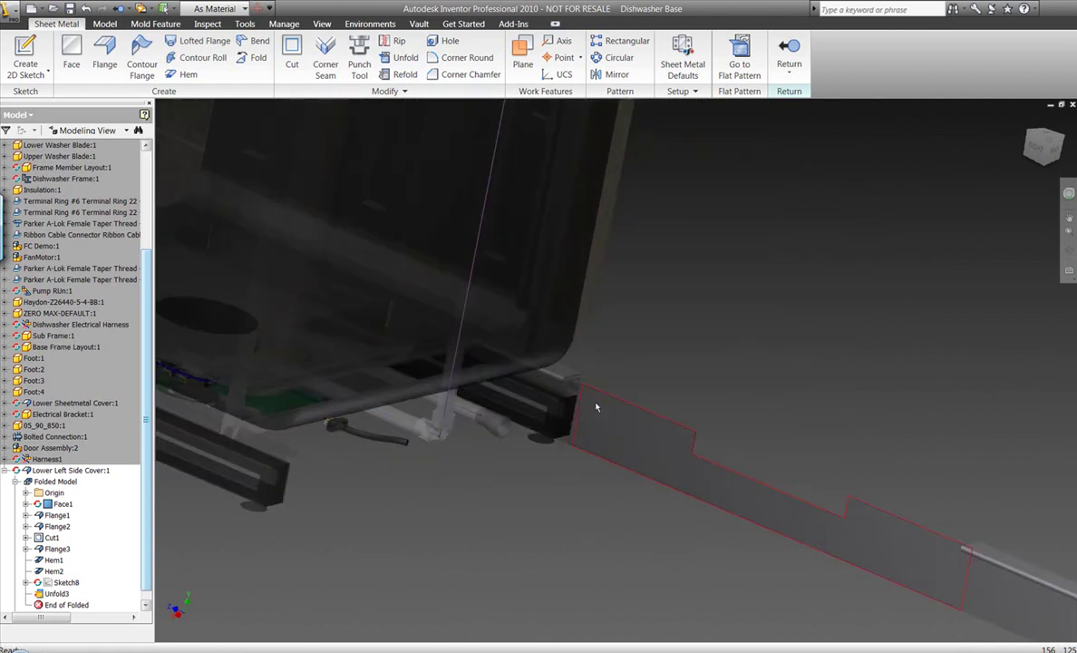
scroll(596, 405, down, 1)
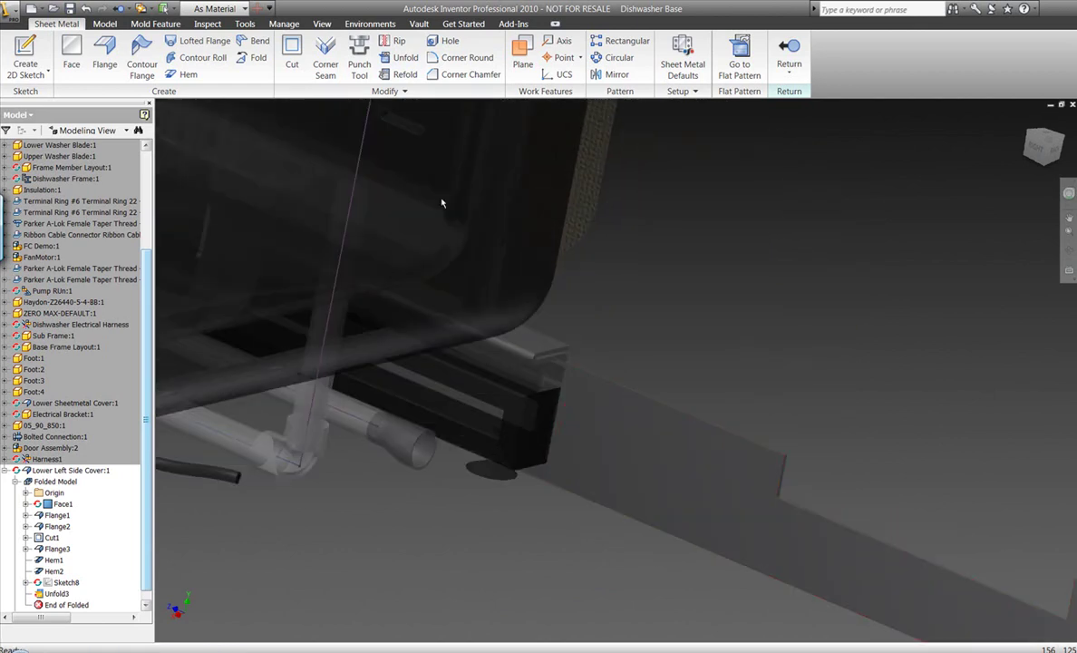
click(105, 56)
click(603, 381)
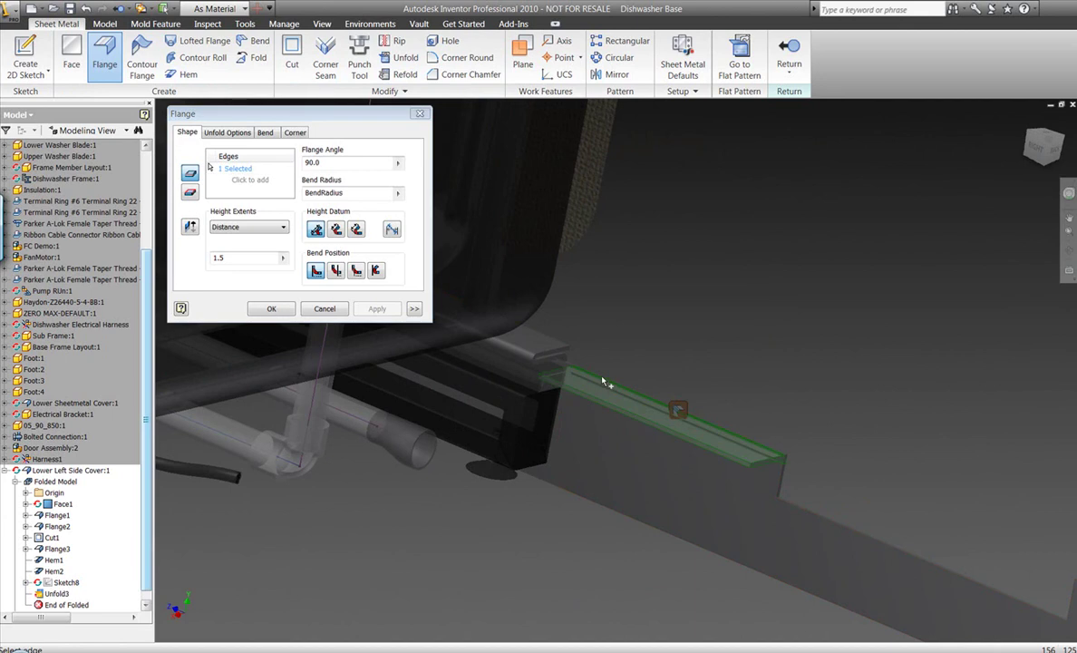
shift+middle_drag(630, 360, 613, 362)
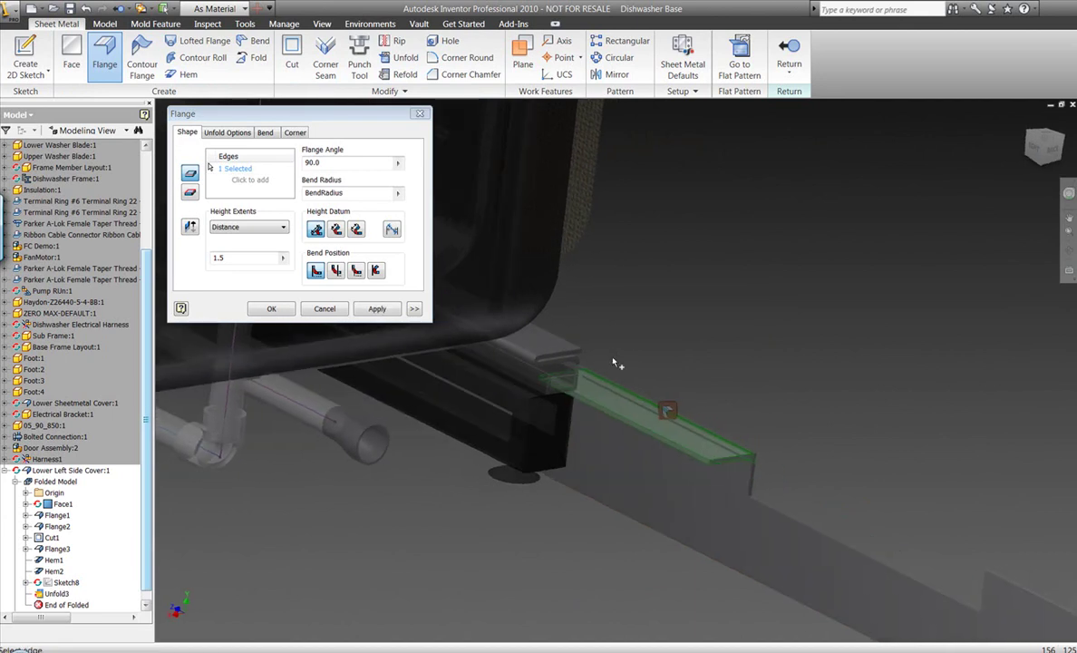
click(992, 578)
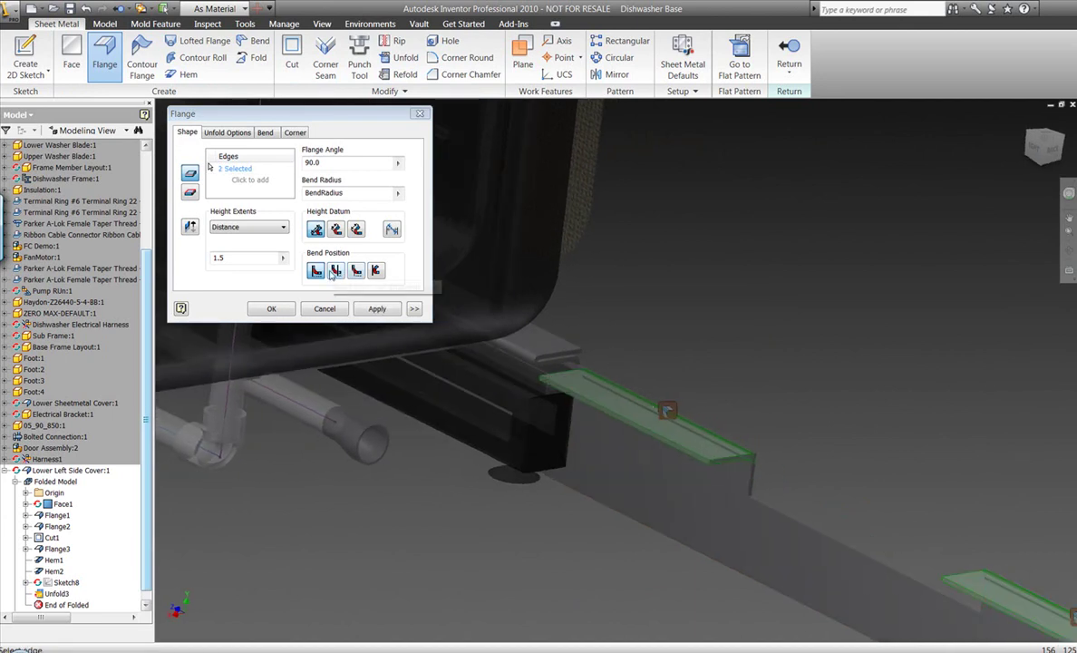
click(316, 271)
click(335, 271)
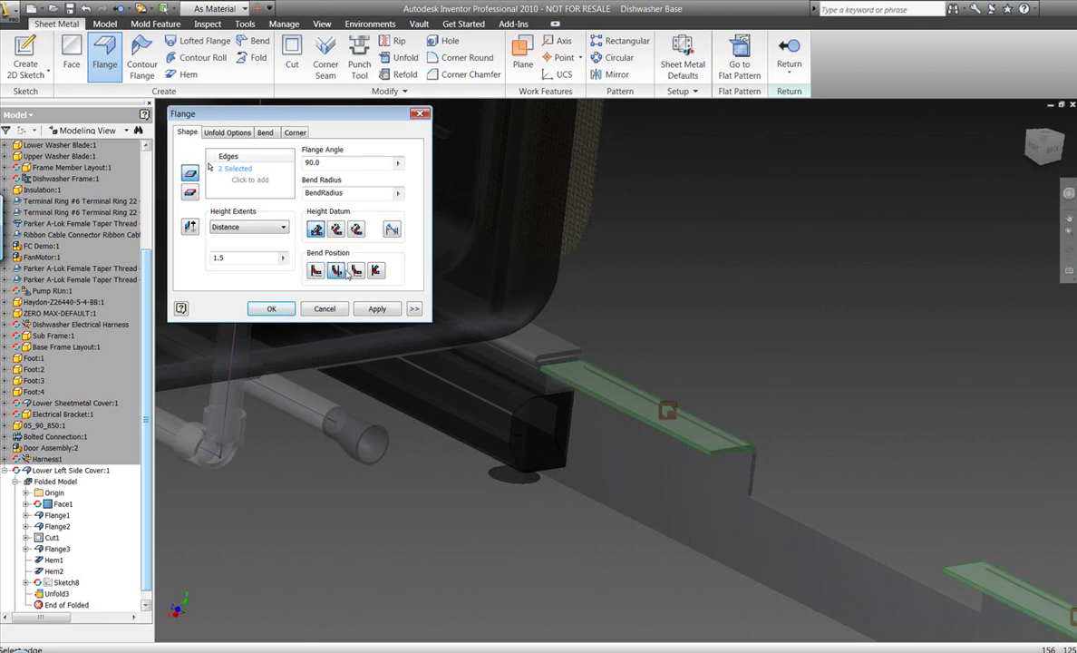
click(284, 310)
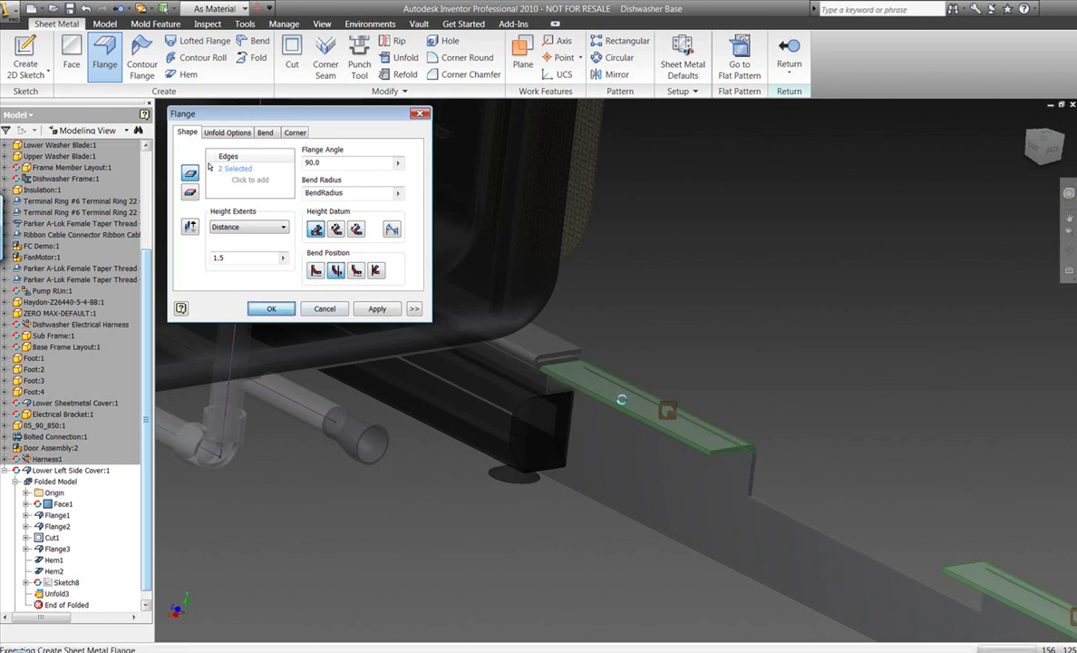
- Add single hems with gap Thickness * 0.50 and length 1.5 to the free edges of both back-wall flanges
click(182, 74)
click(577, 388)
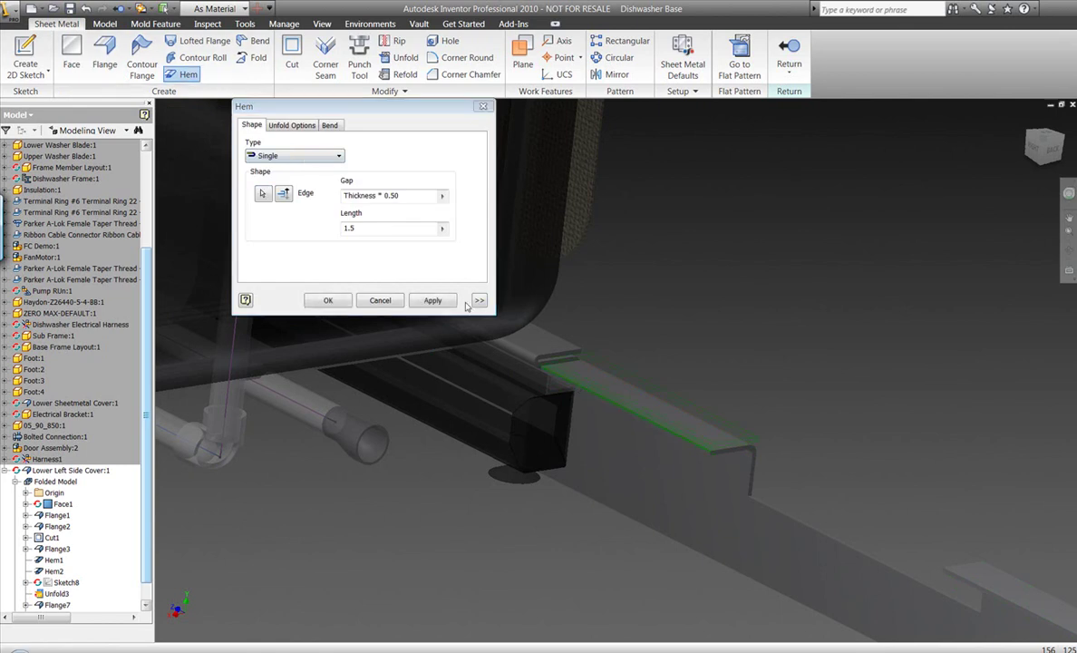
click(951, 574)
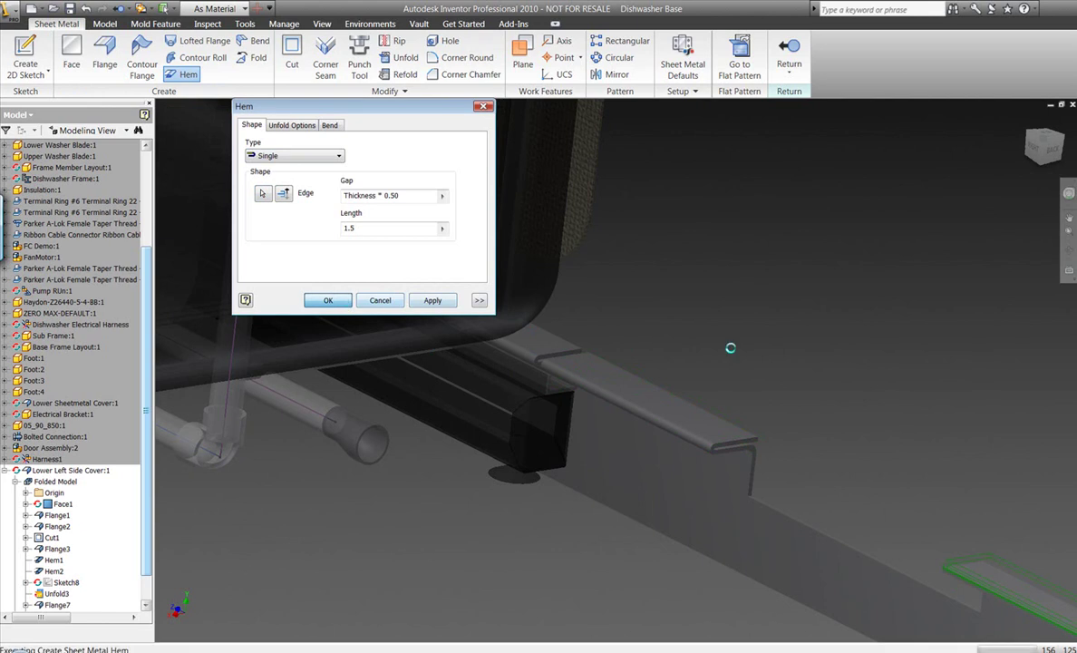
key(Return)
- Start a new 2D sketch on the top hem face of the stationary side wall
scroll(731, 350, up, 3)
middle_drag(744, 353, 751, 354)
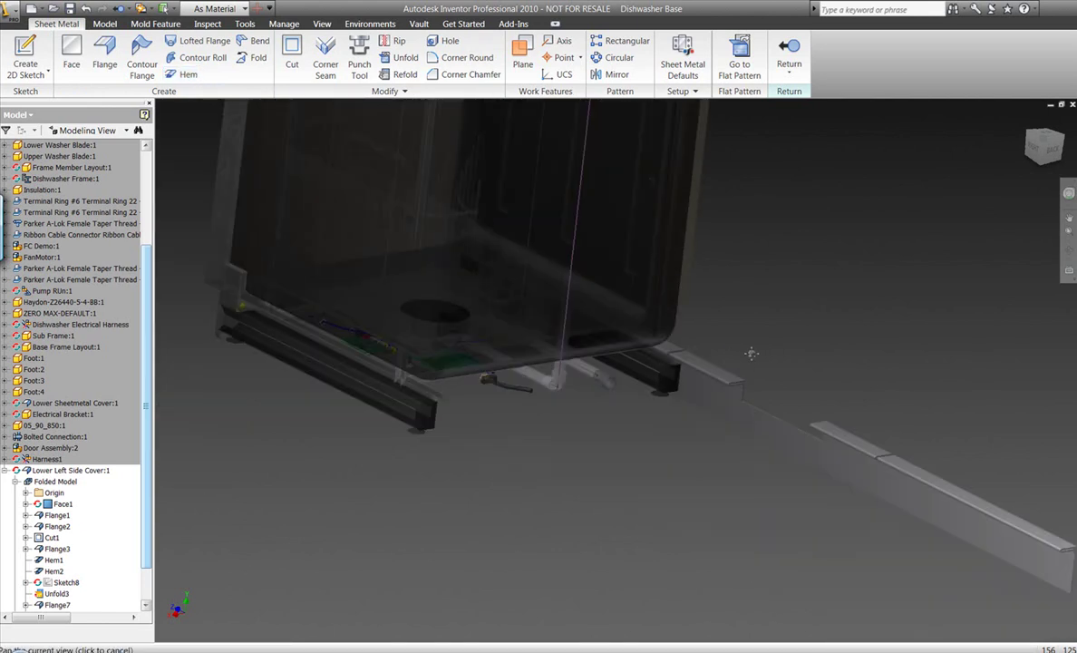
scroll(750, 354, up, 5)
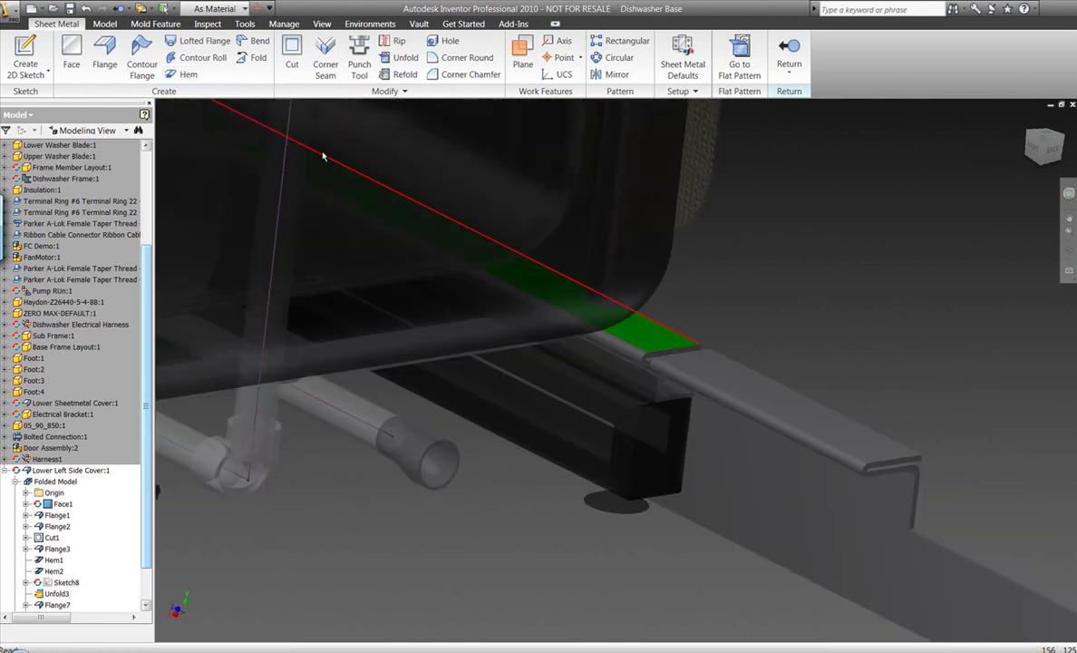
click(25, 56)
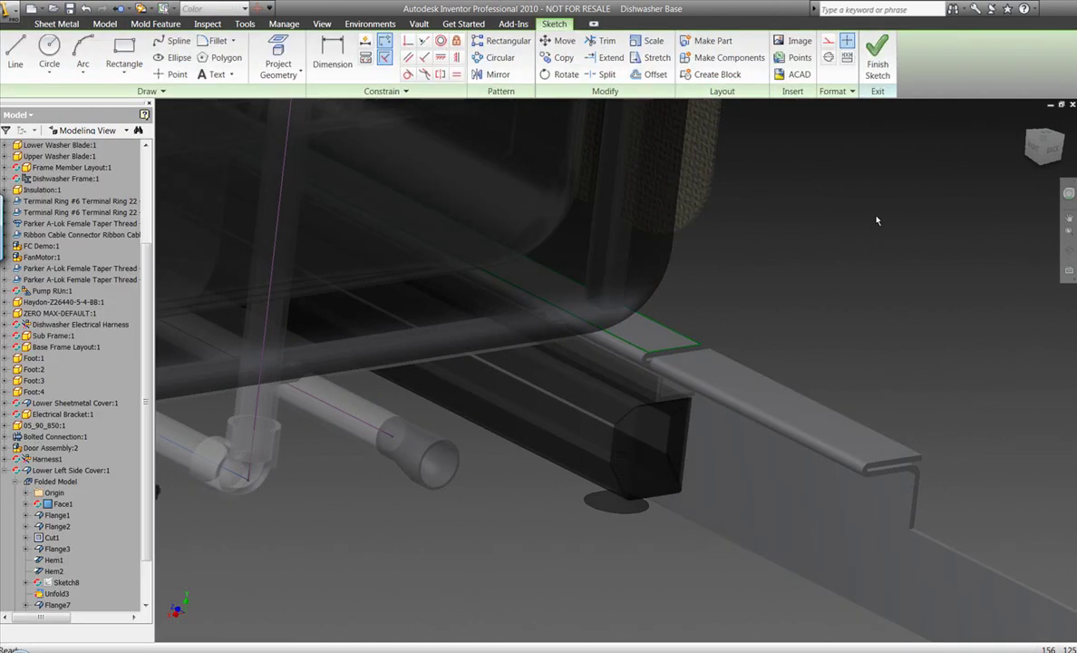
click(1033, 152)
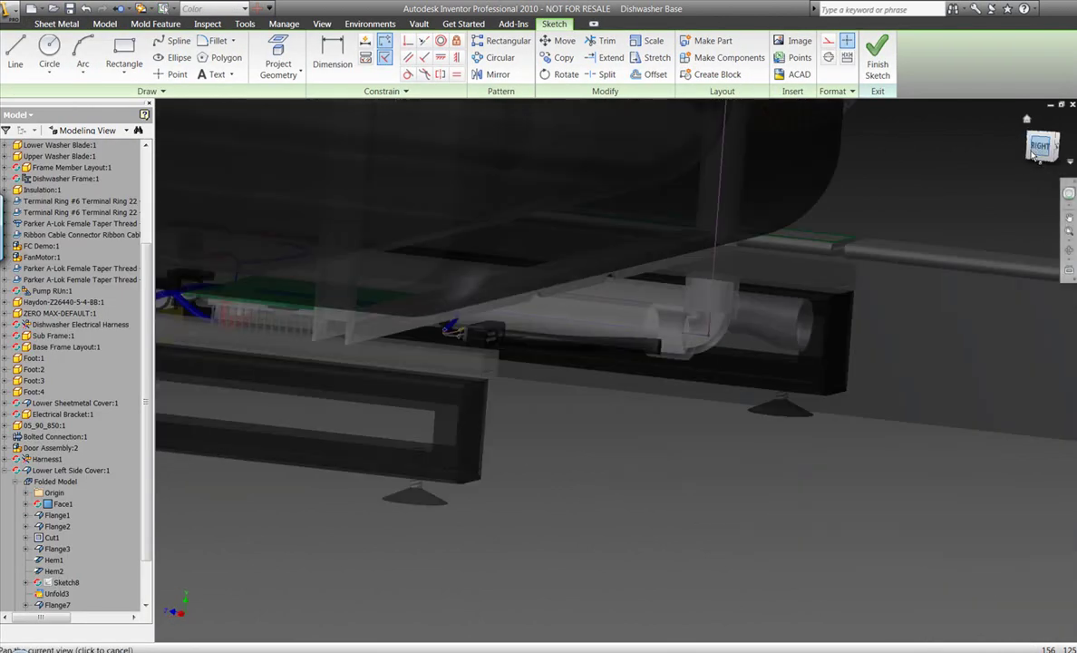
click(1040, 141)
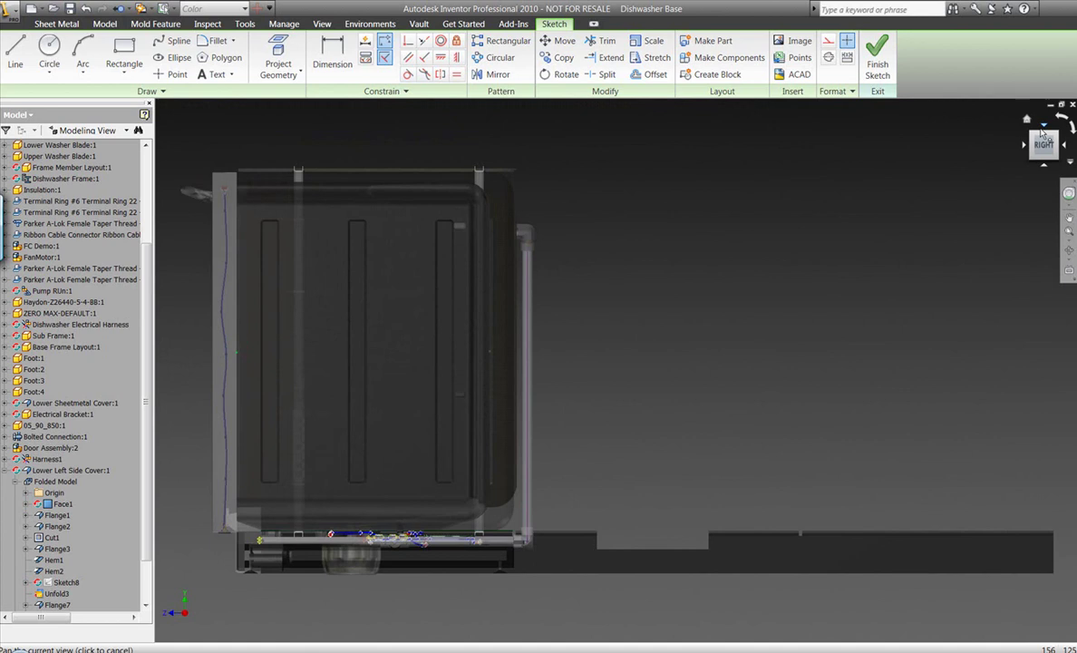
click(1043, 128)
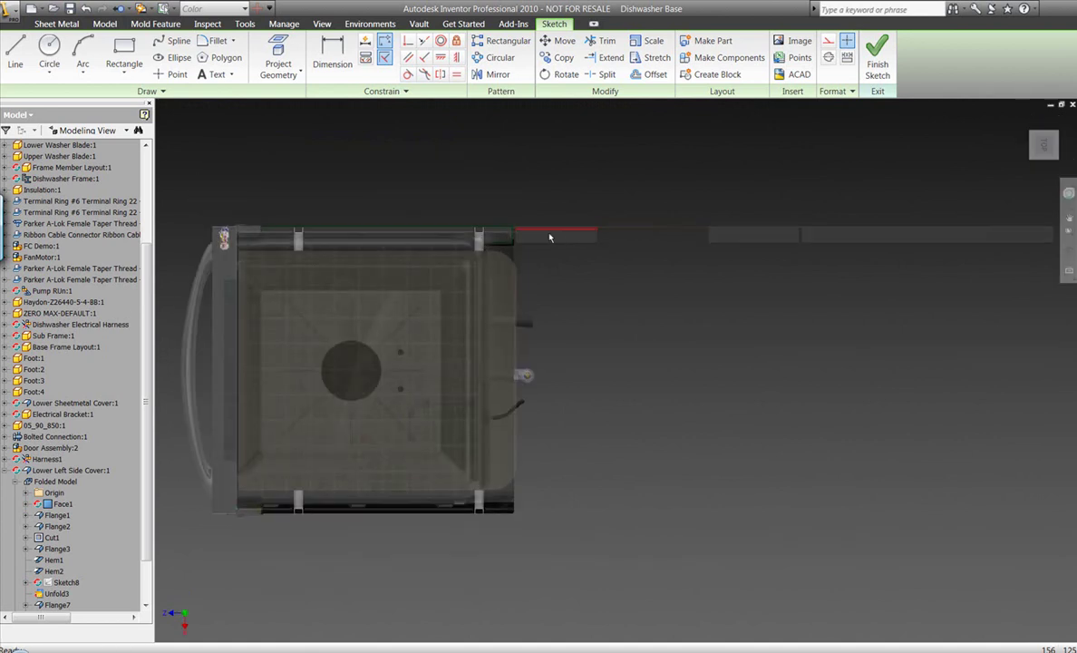
scroll(530, 241, up, 5)
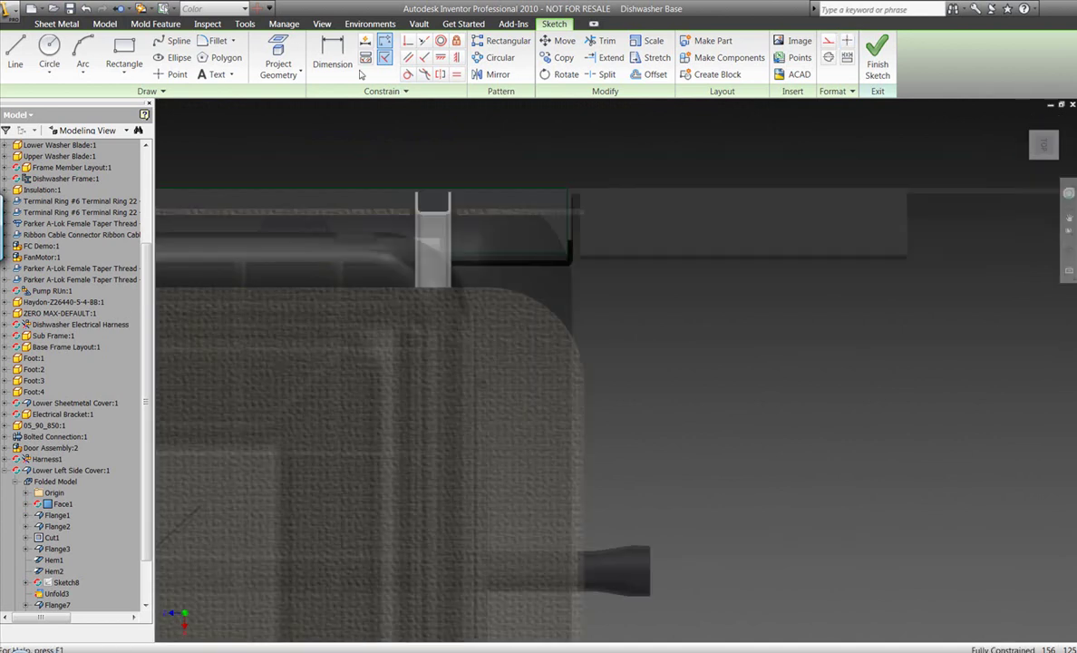
- Project the top face outlines and hem edges of the back-wall and far side-wall flanges into the sketch
click(292, 49)
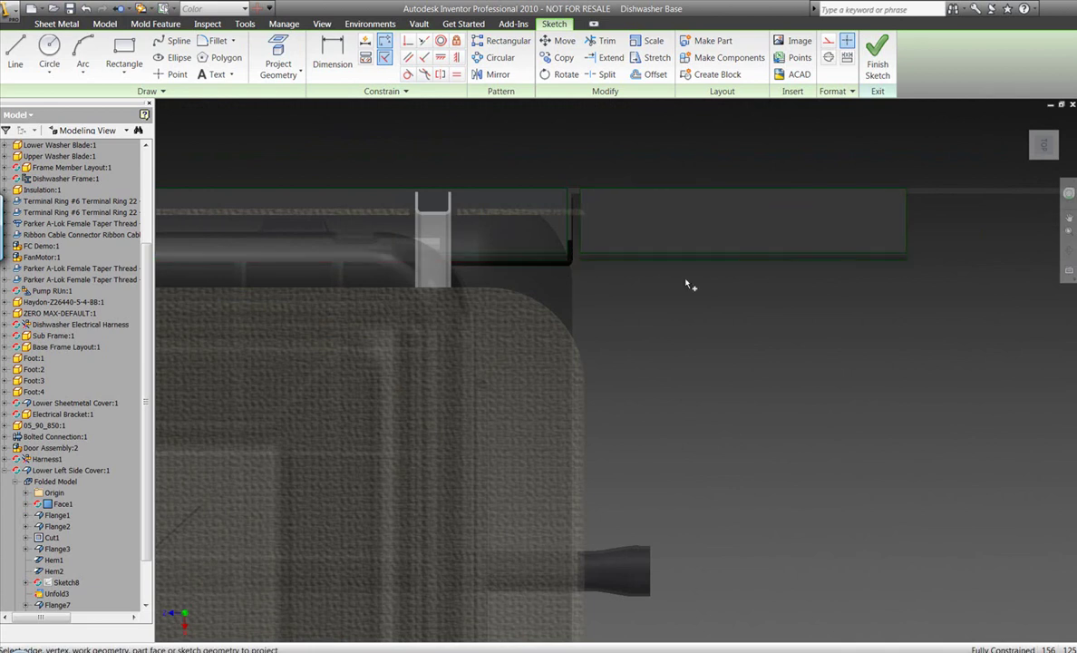
scroll(689, 285, up, 3)
middle_drag(890, 286, 295, 305)
click(785, 275)
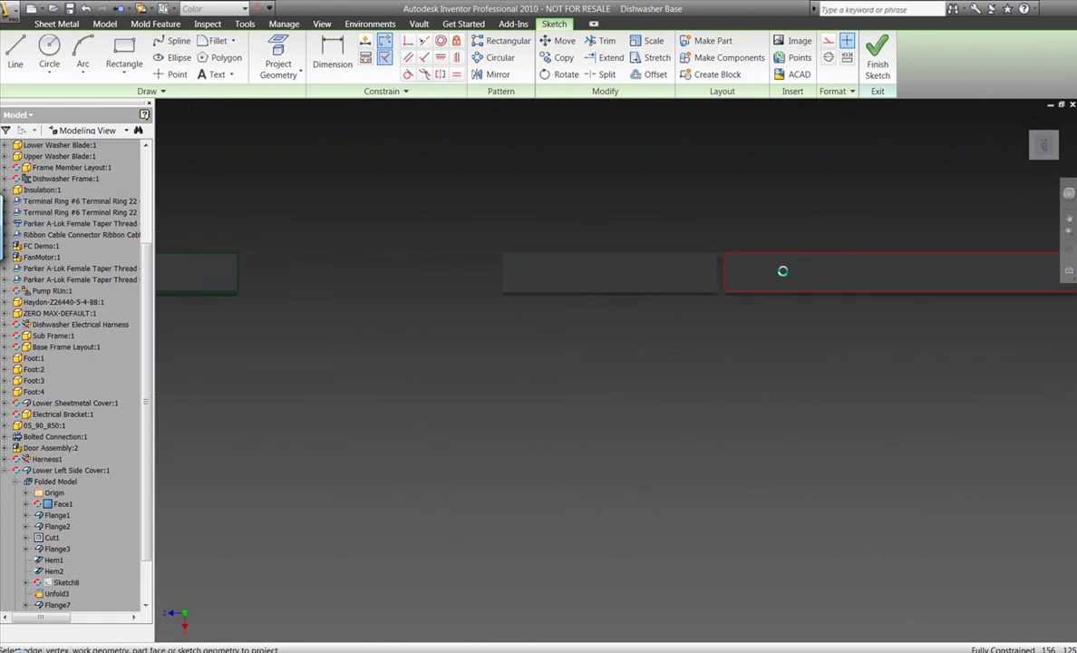
click(709, 297)
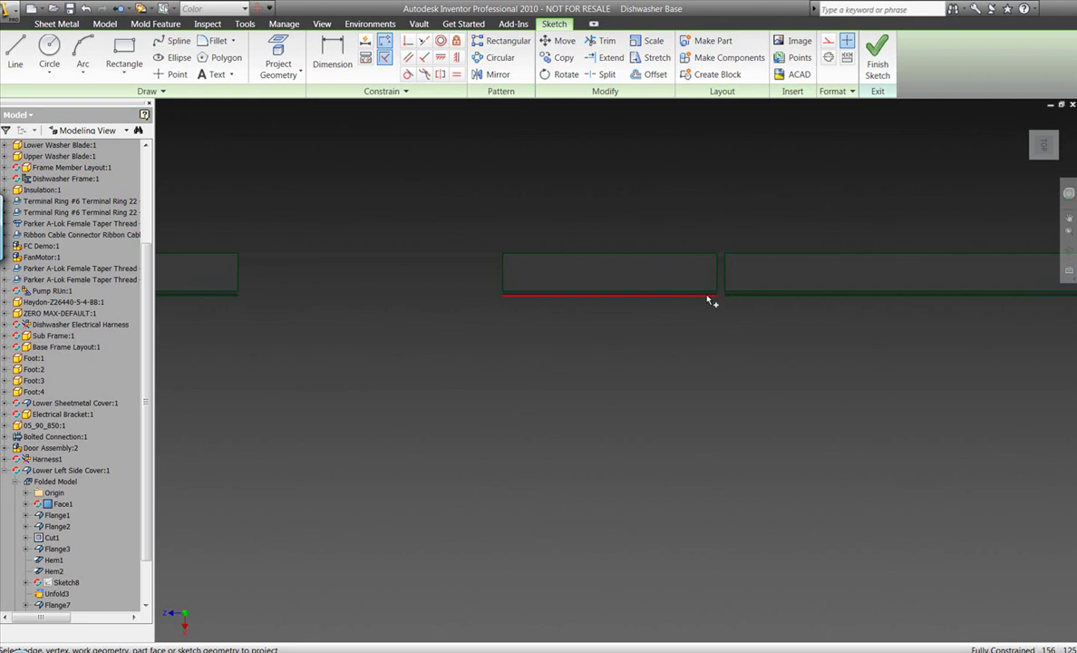
mouse_move(436, 241)
middle_down()
mouse_move(844, 262)
mouse_move(843, 274)
middle_up()
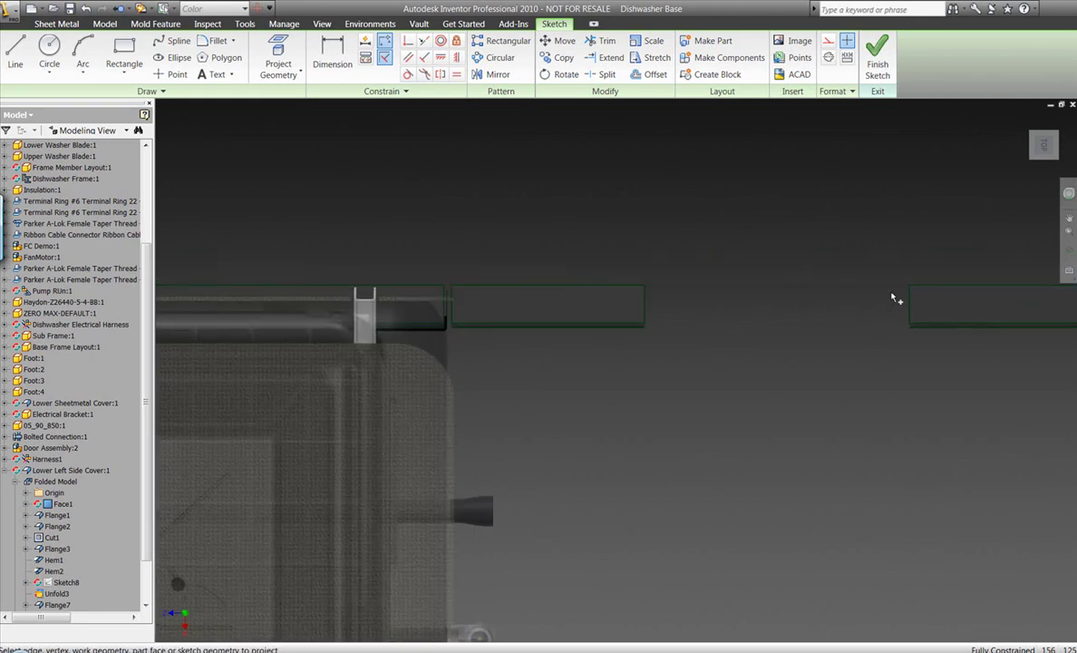
scroll(444, 294, down, 2)
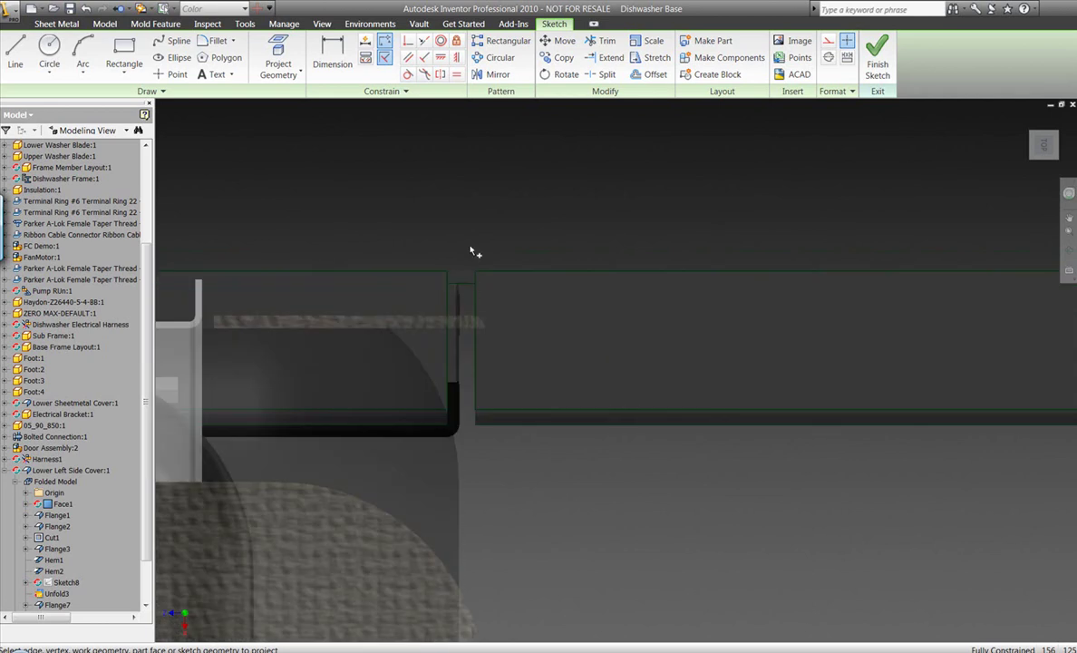
key(Escape)
- Sketch a closed right triangle about 1.7 in wide across the stationary side wall's flange corner at the first bend gap
click(14, 55)
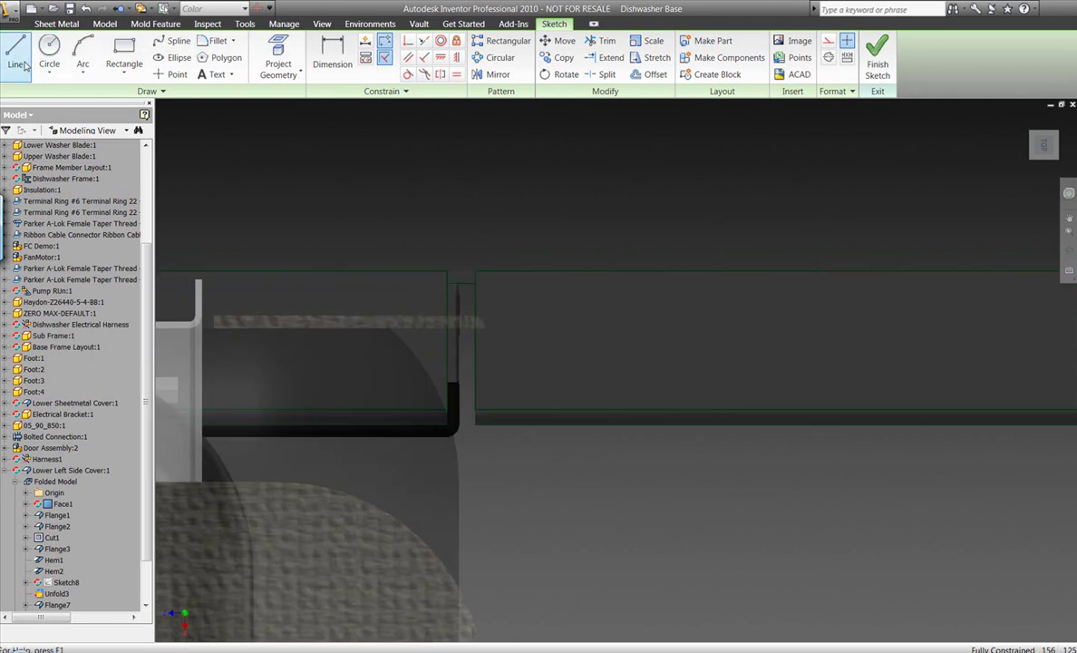
click(446, 286)
click(270, 426)
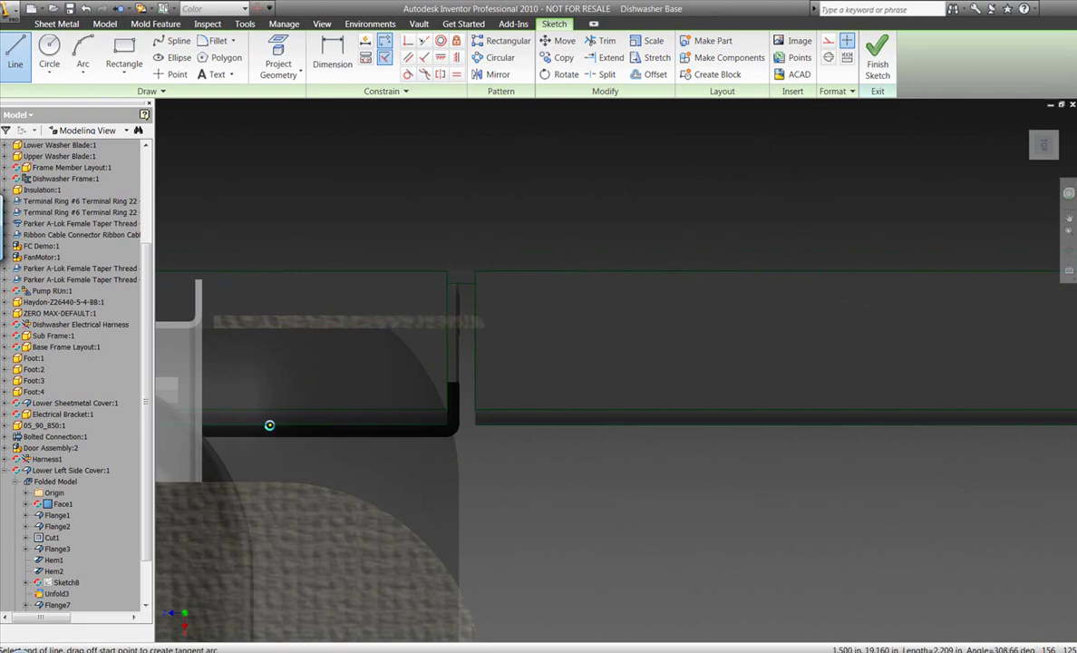
click(449, 424)
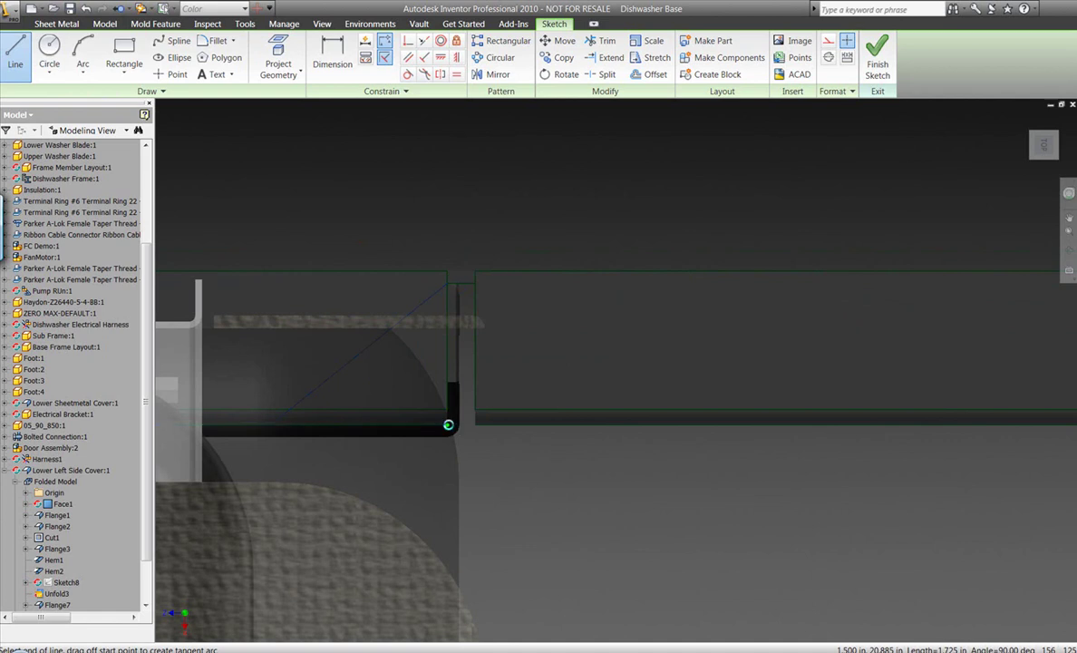
click(446, 286)
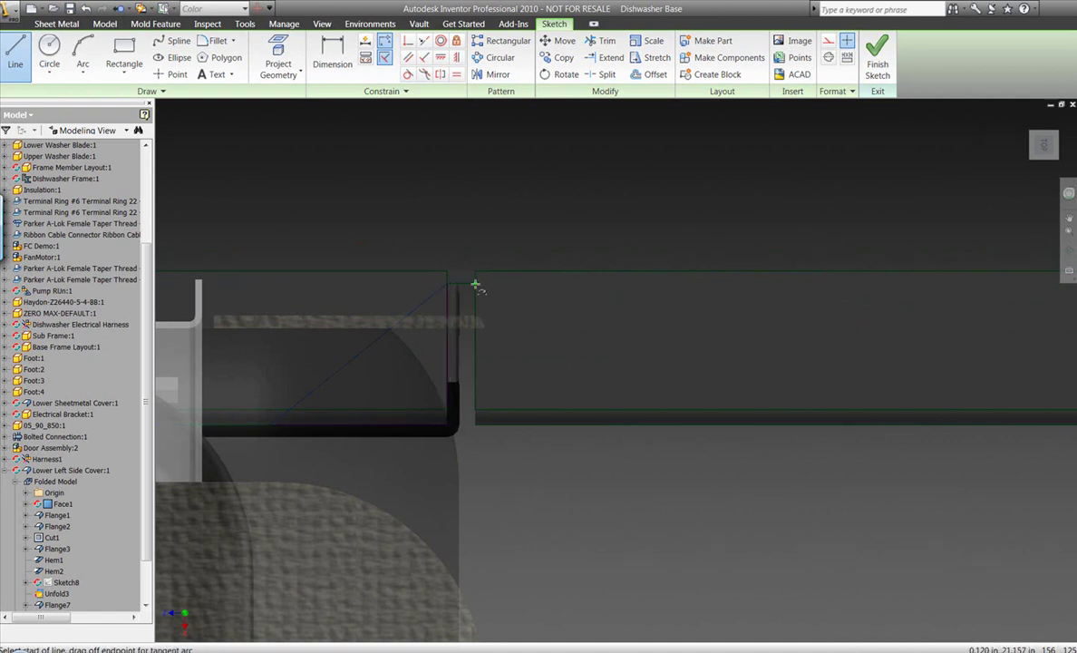
- Sketch an opposing closed right triangle across the adjoining back-wall flange corner, from the bend line to the outer hem edge
click(475, 285)
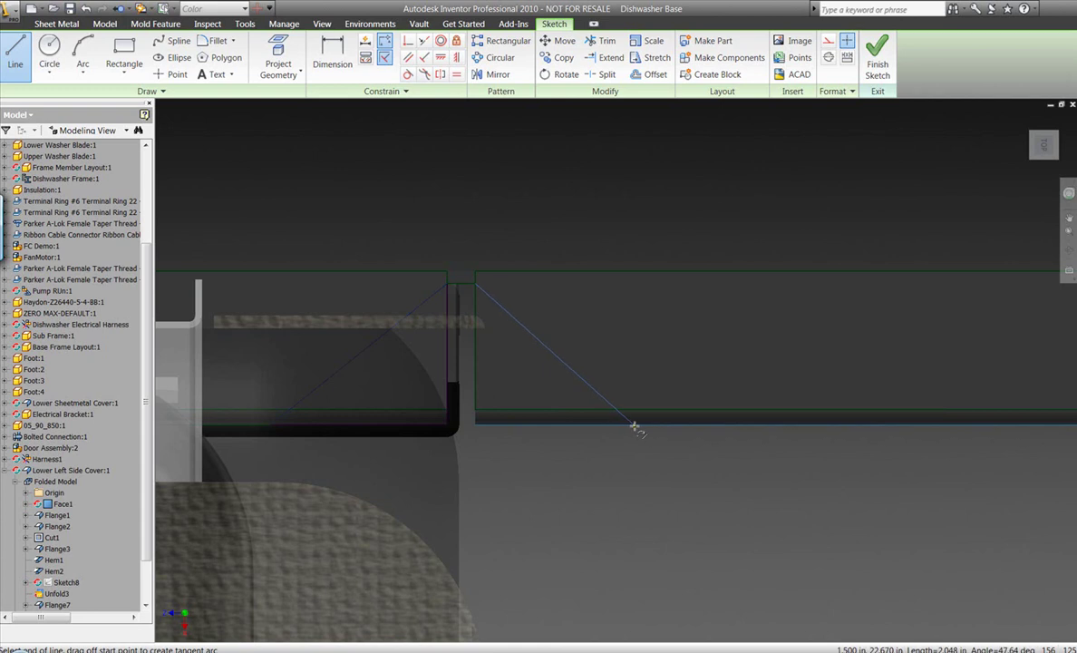
double_click(586, 423)
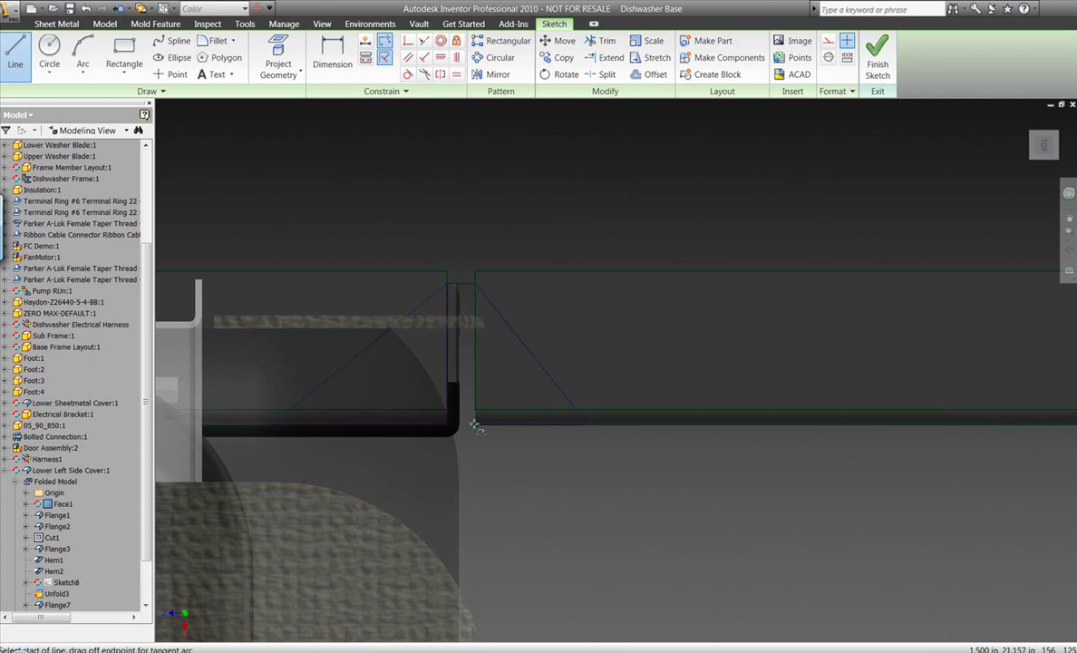
click(475, 424)
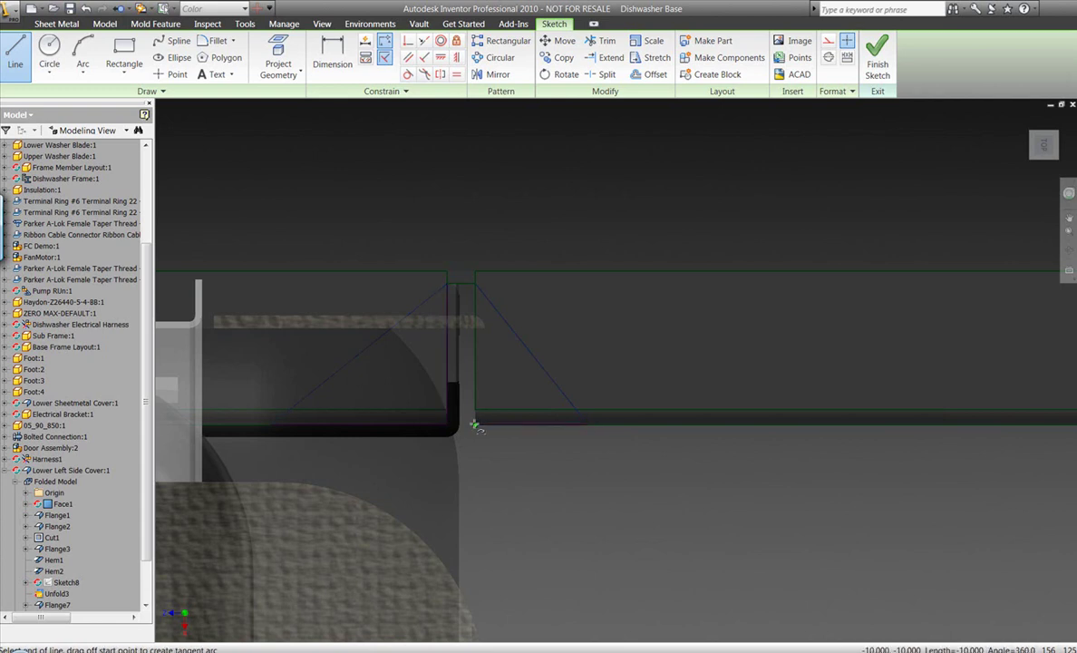
click(475, 286)
- Dimension the angle between the side-wall triangle's diagonal and its edge along the gap at 45 degrees
key(d)
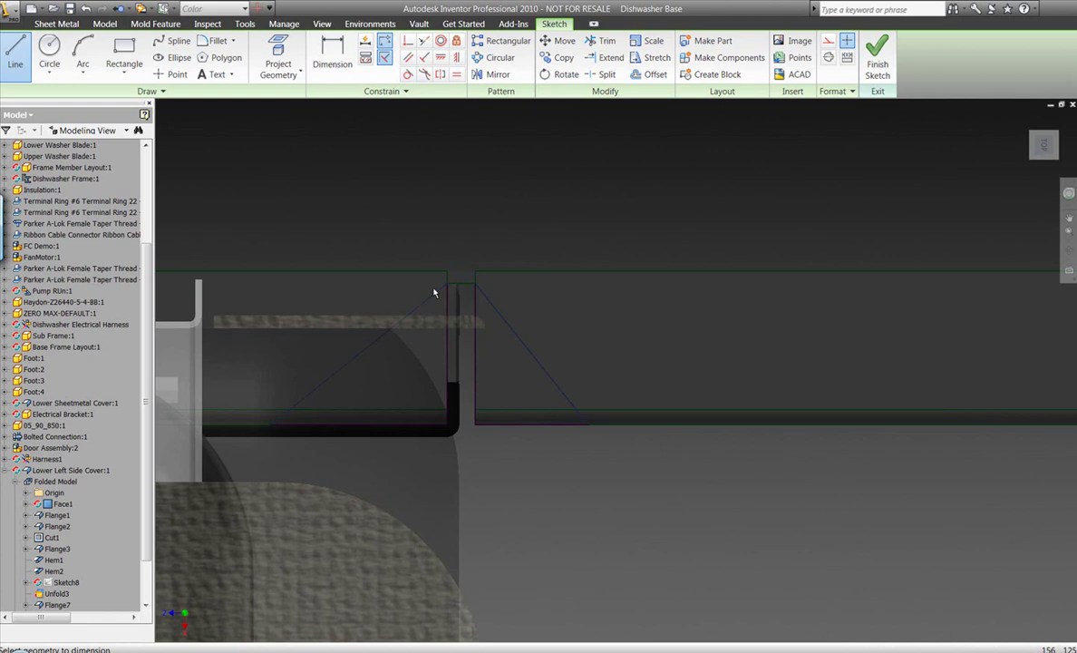
click(434, 297)
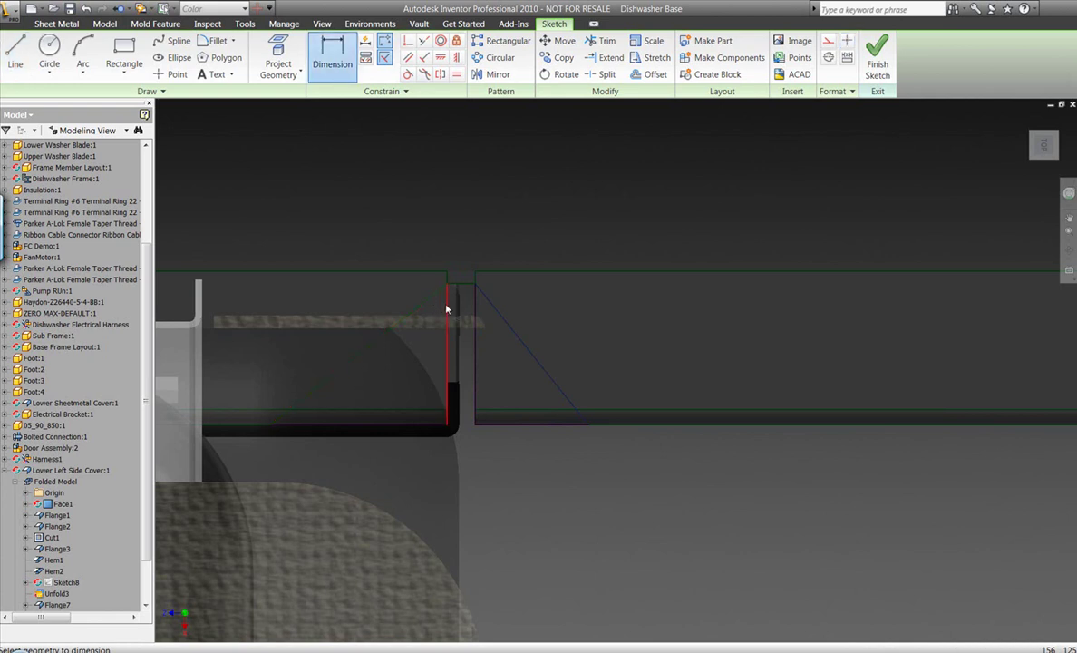
click(447, 312)
click(362, 456)
text(45)
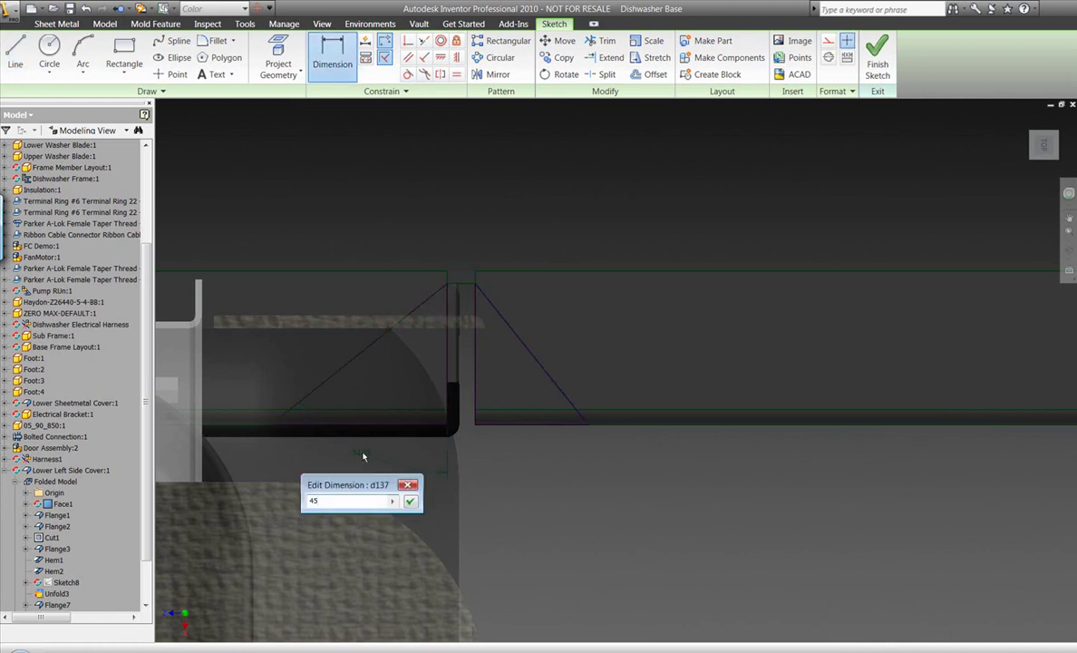
key(Return)
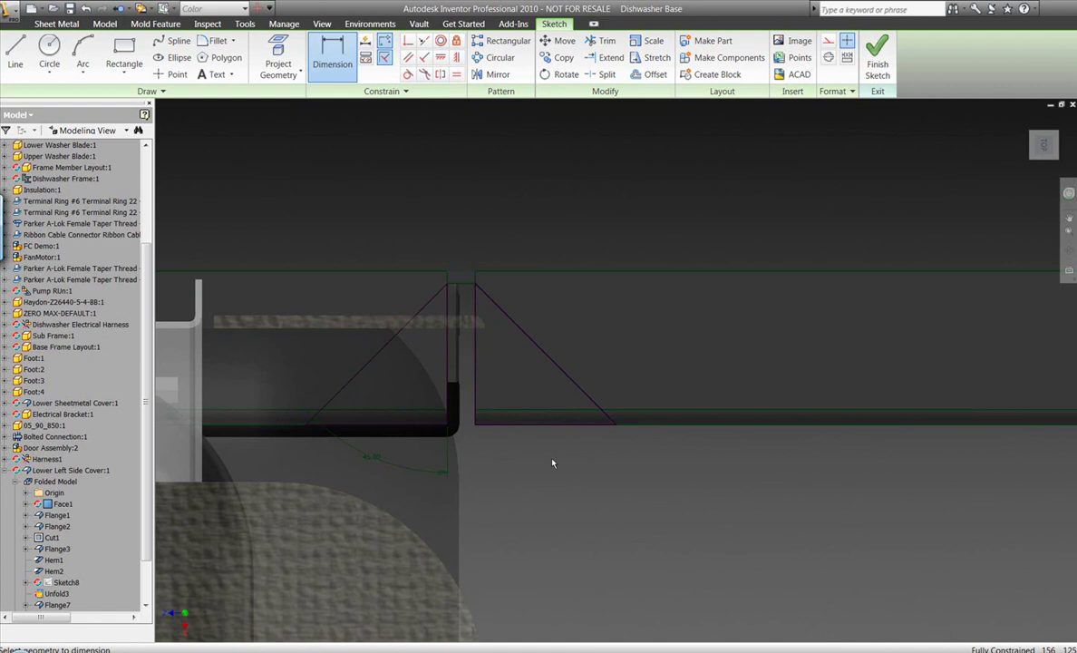
- Project the short edge between the back wall's far flange and the far side wall's flange into the sketch
scroll(552, 463, down, 5)
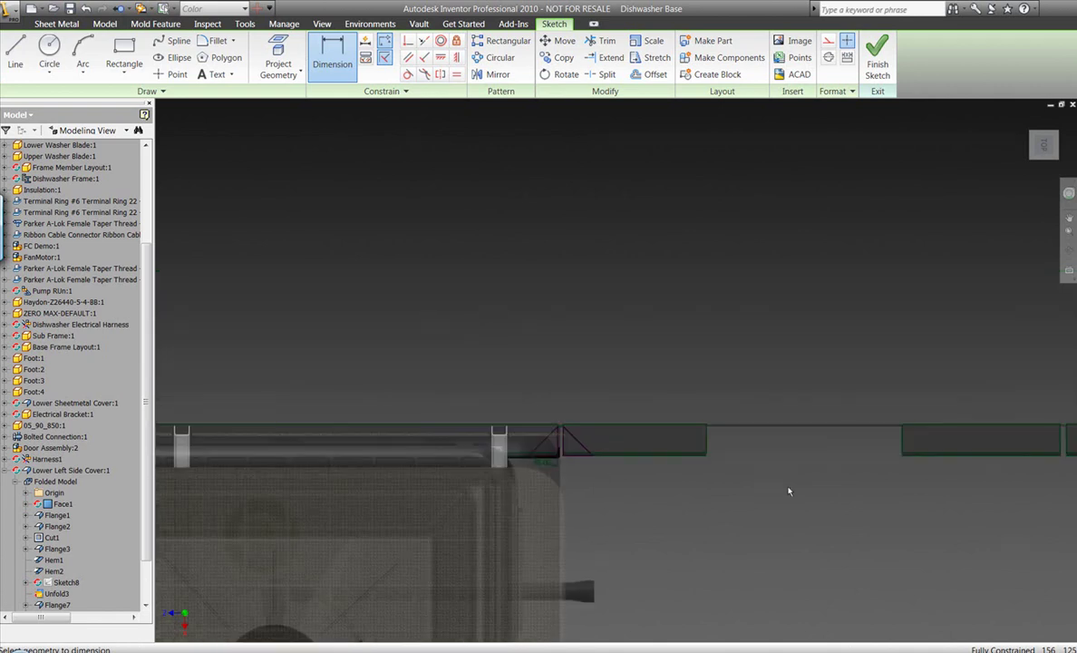
middle_drag(788, 491, 396, 420)
scroll(680, 408, up, 4)
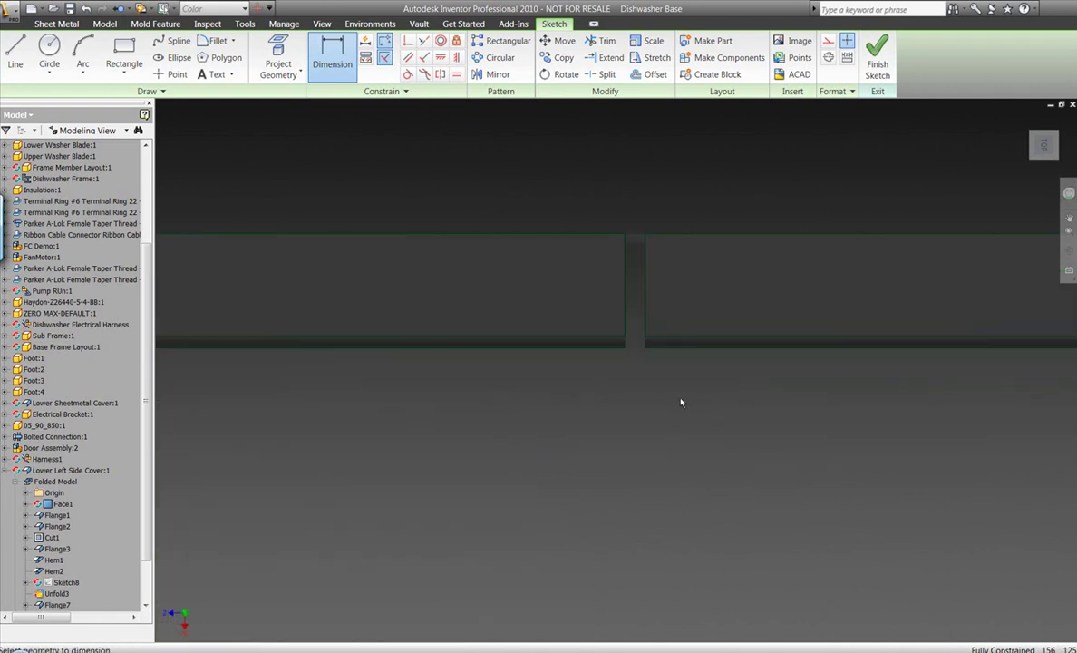
scroll(659, 370, up, 3)
middle_drag(642, 412, 618, 480)
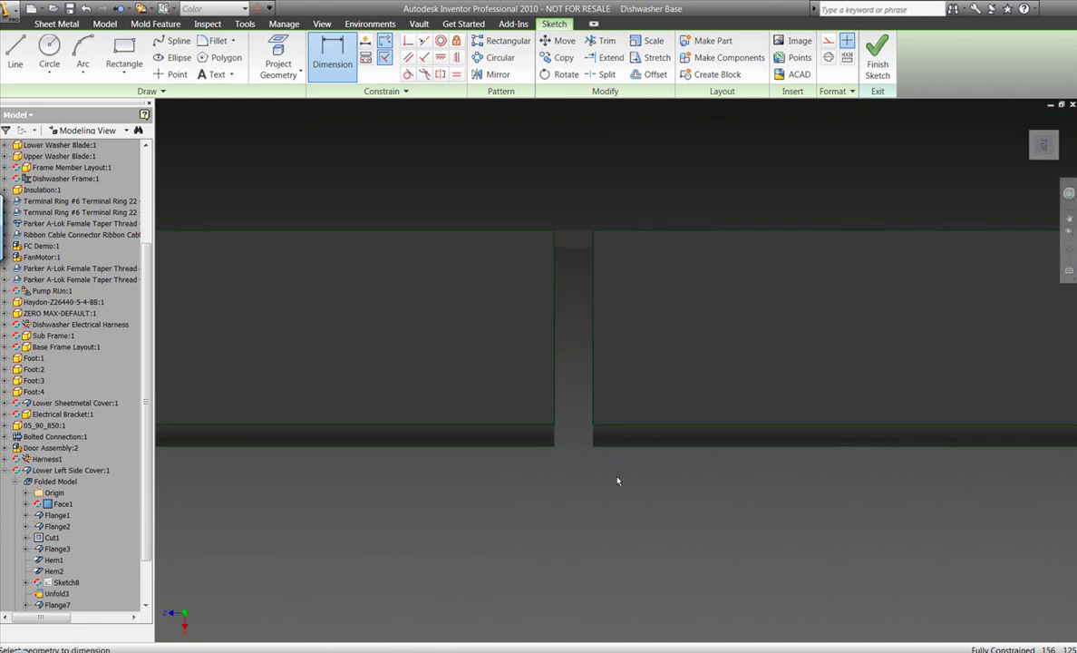
click(278, 58)
click(564, 254)
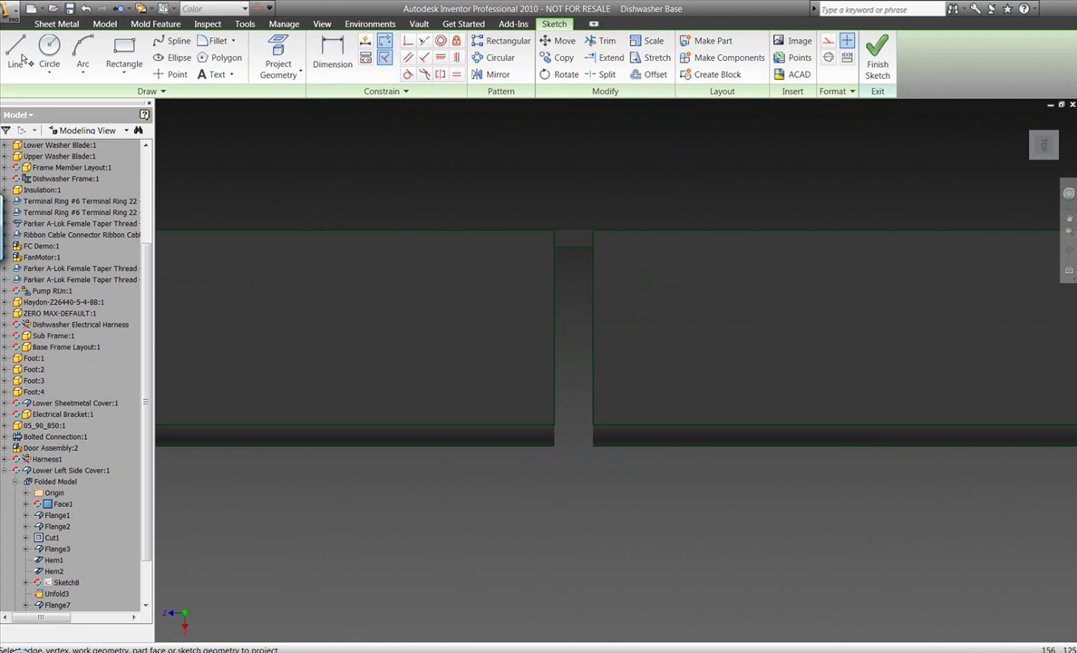
- Sketch a closed 45-degree right triangle with legs about 1.38 in on the back-wall flange corner at the second bend gap
click(15, 55)
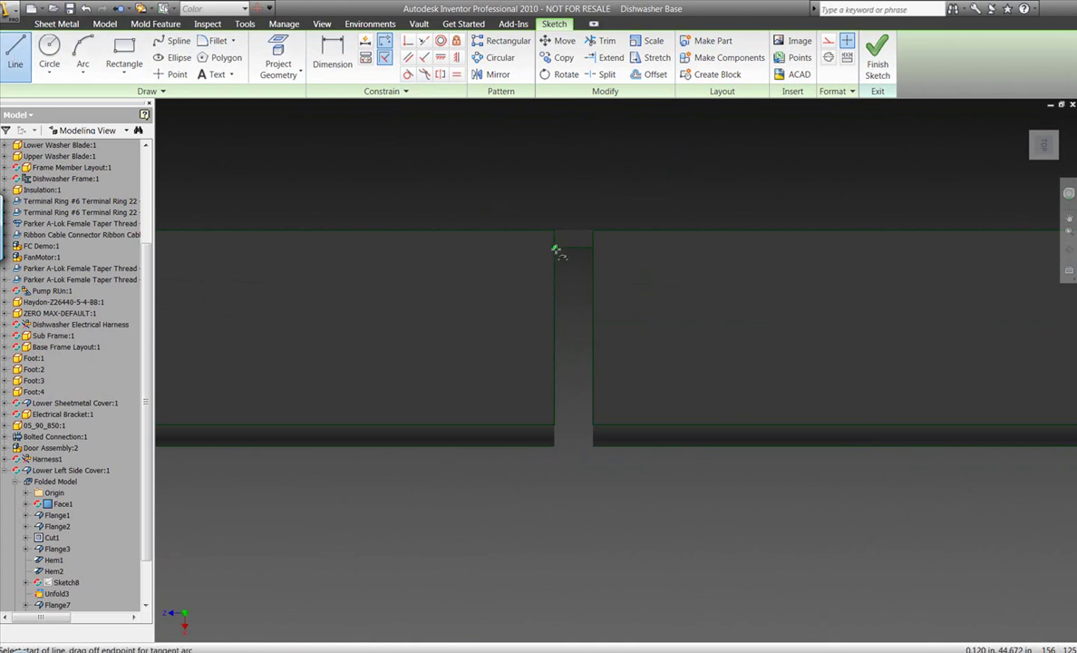
click(554, 249)
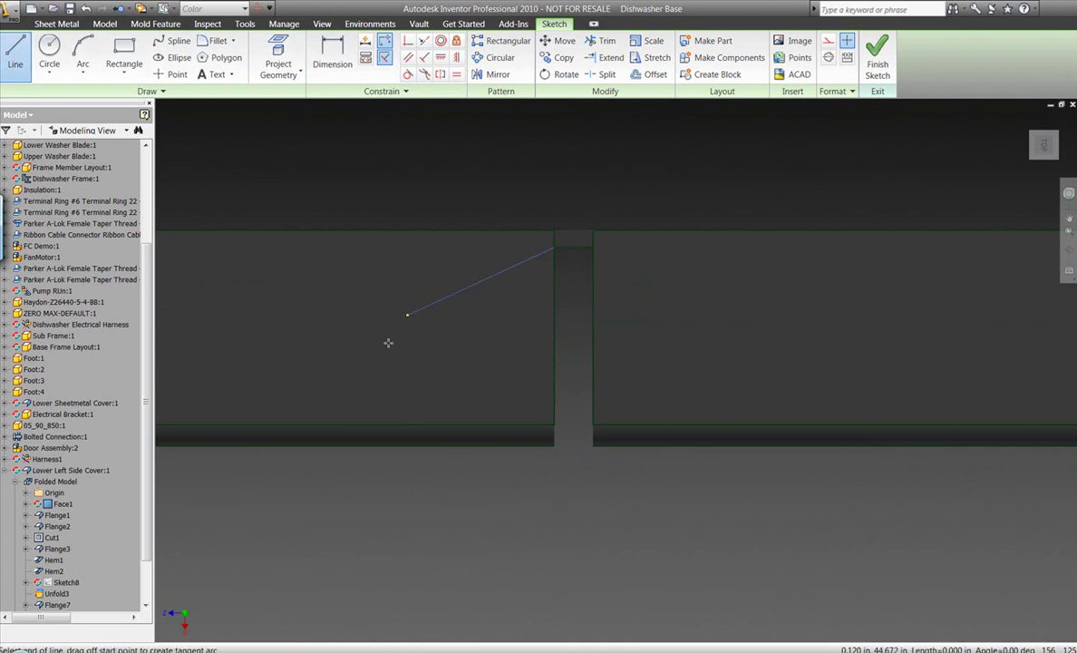
click(355, 449)
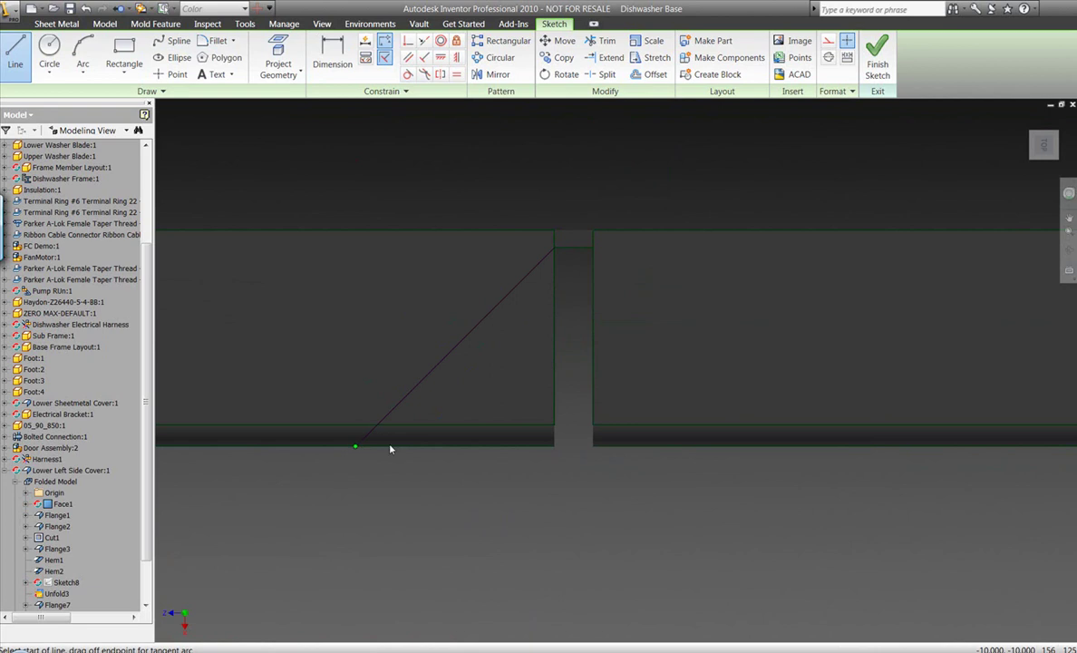
click(356, 446)
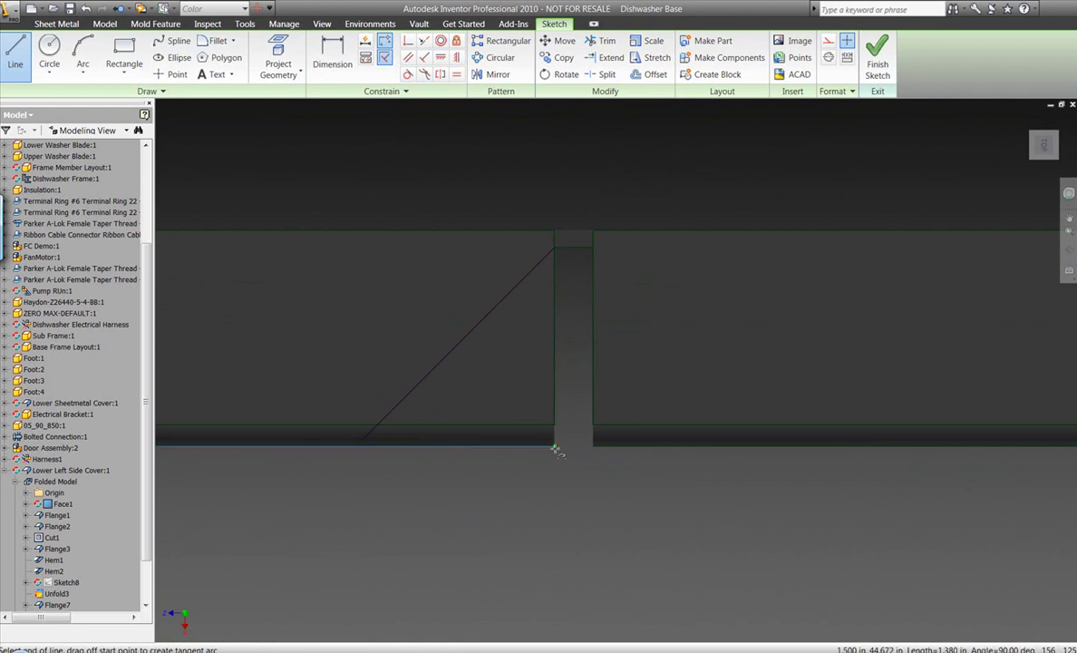
click(555, 446)
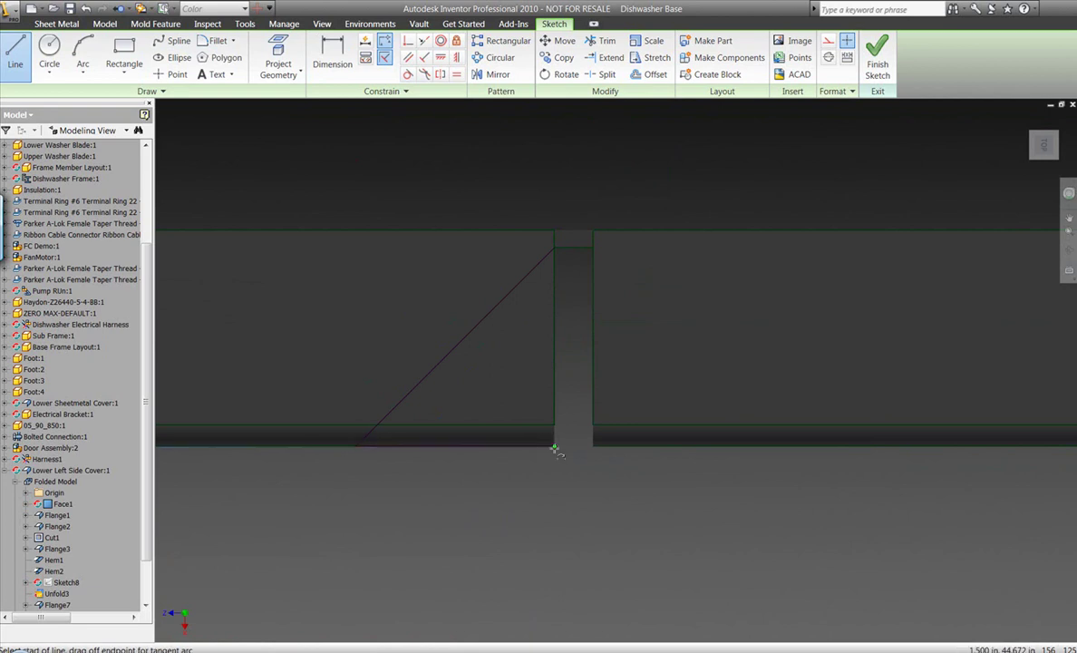
click(556, 248)
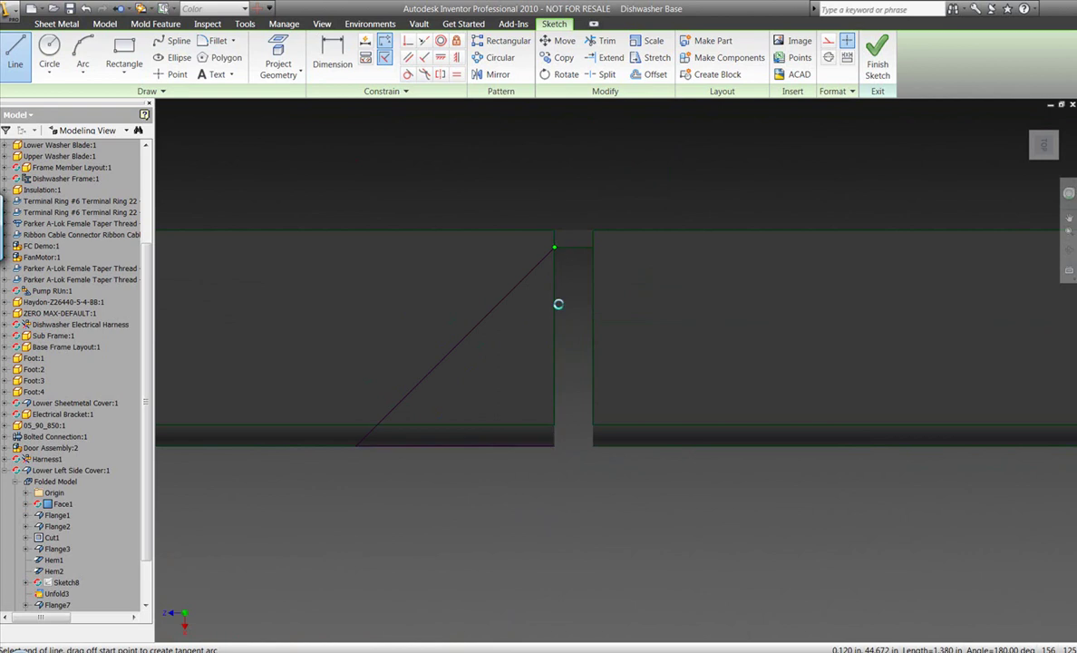
- Sketch a mirrored closed right triangle with a leg of about 1.38 in along the gap on the far side wall's flange corner
click(591, 248)
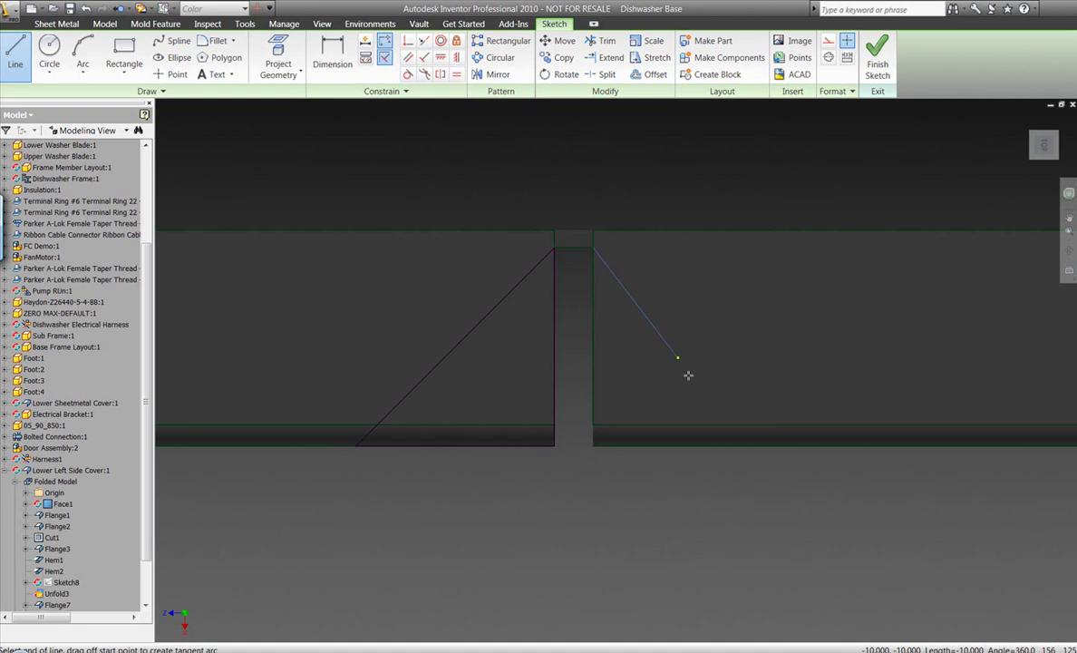
click(789, 445)
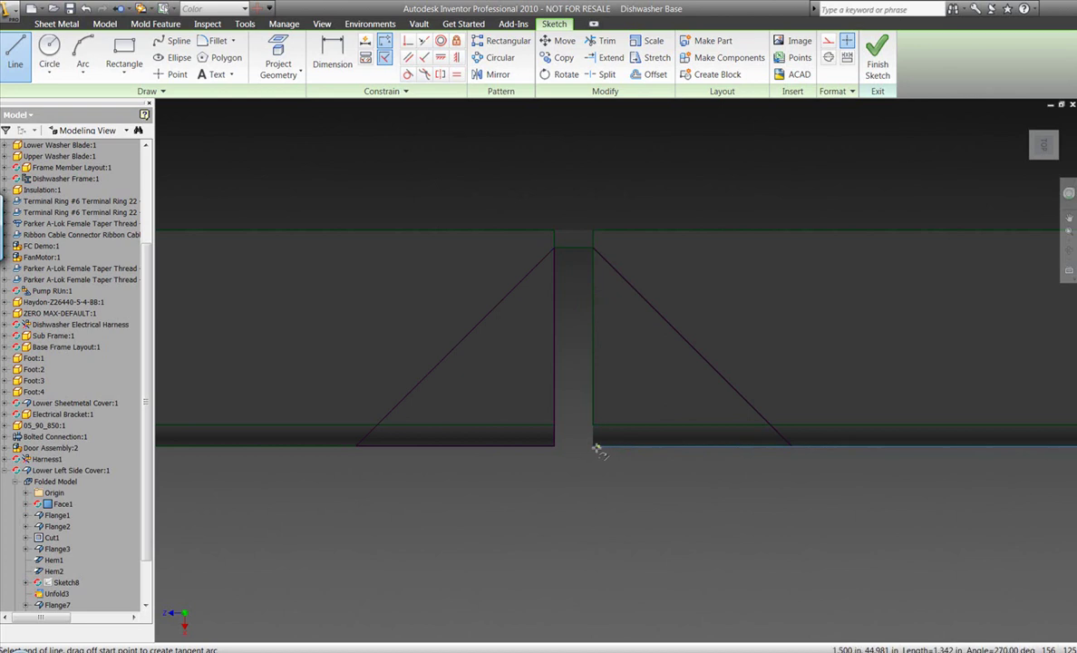
click(594, 446)
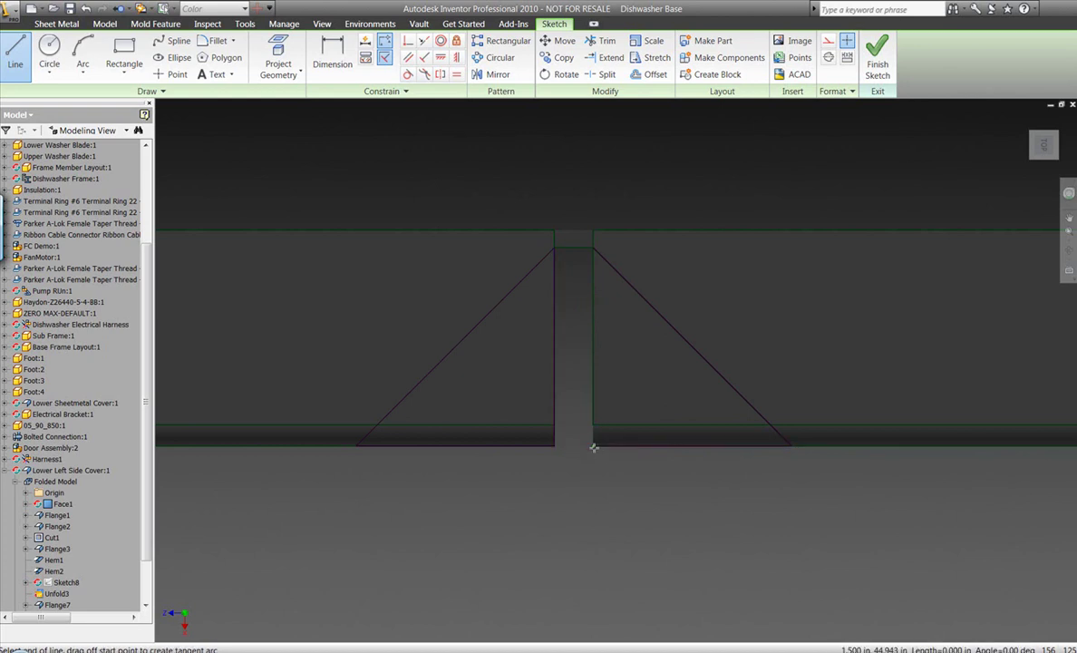
click(591, 249)
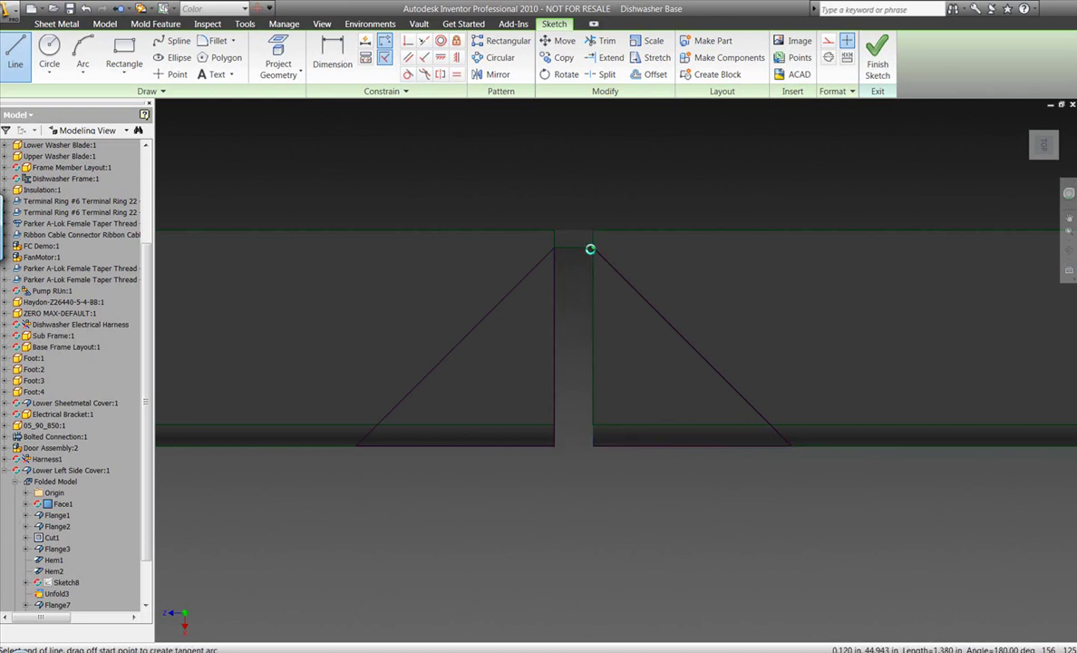
right_click(548, 181)
click(571, 190)
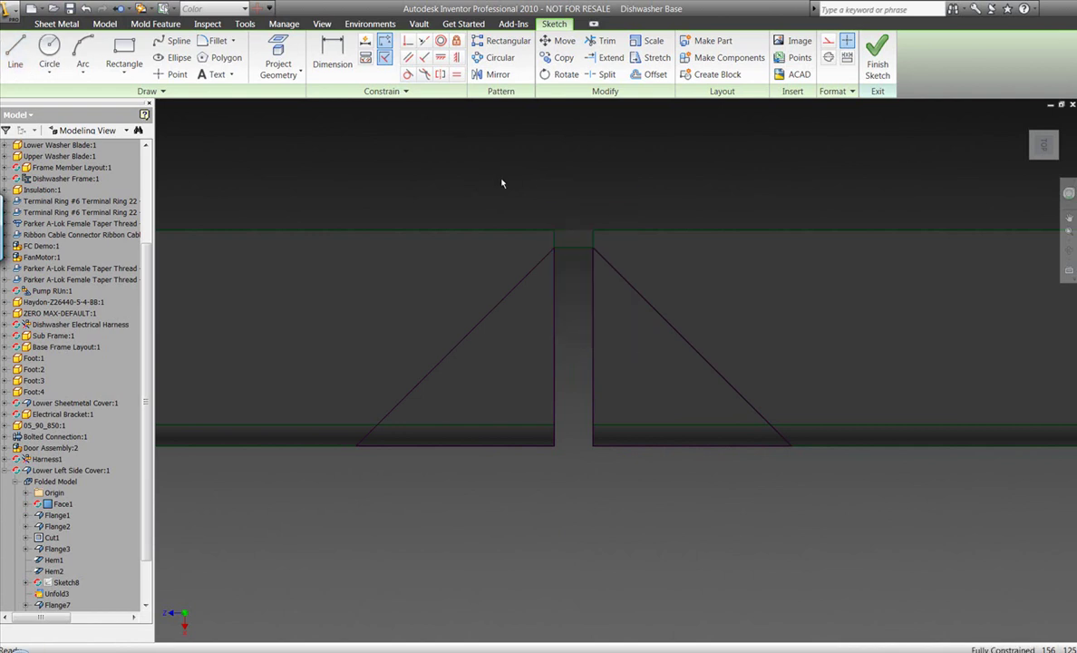
- Cut all four triangular corner profiles out of the flattened flanges and hems with extents set to All
middle_click(500, 179)
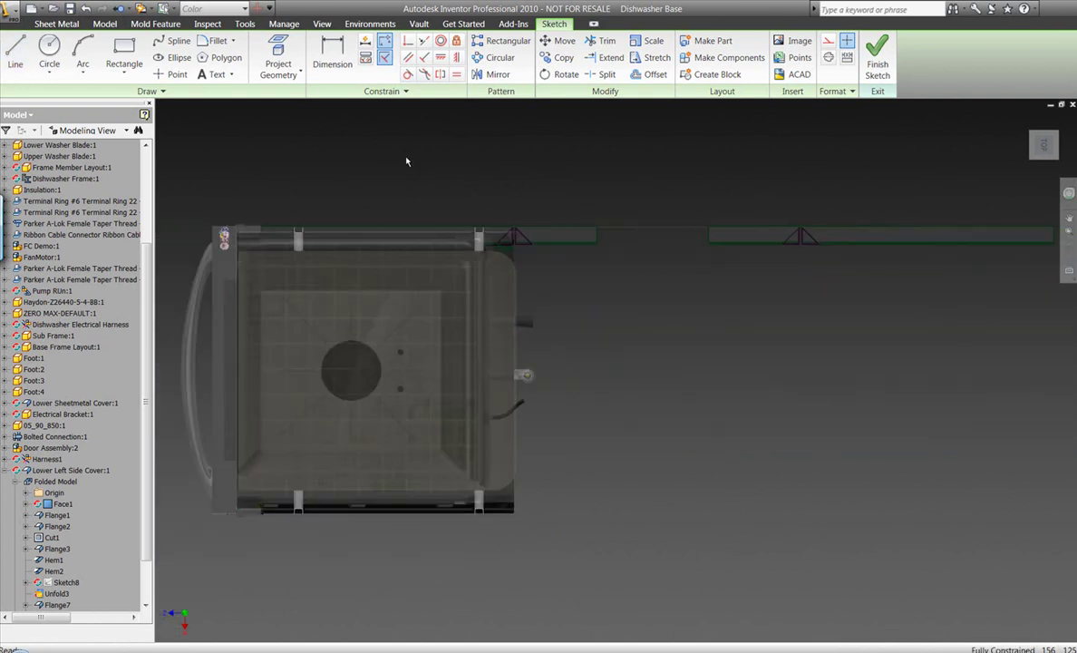
click(56, 24)
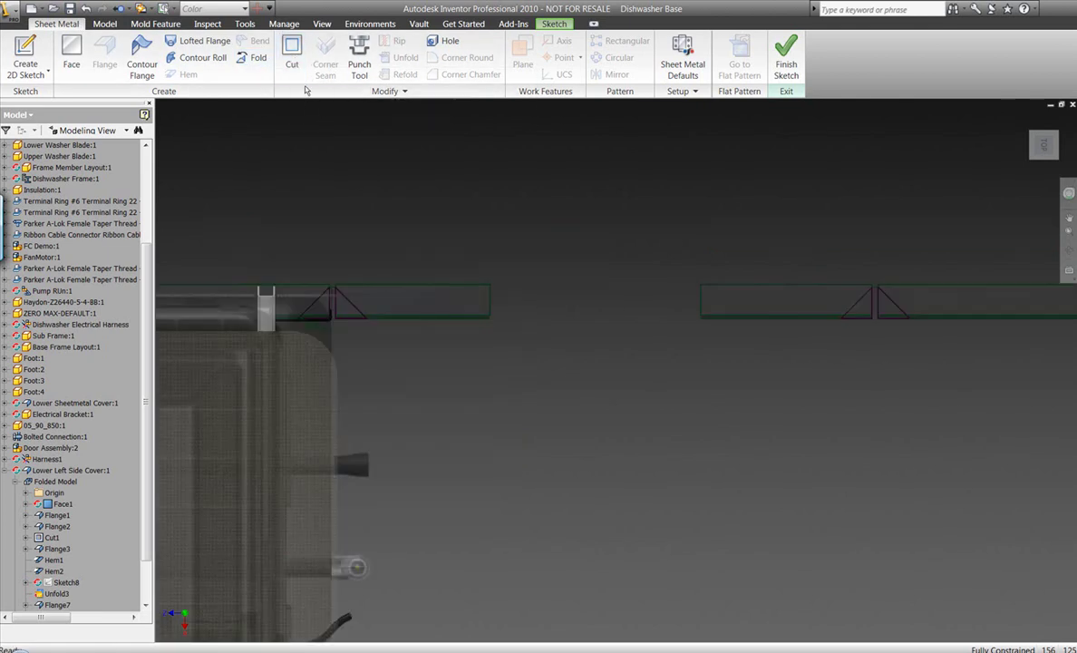
click(292, 56)
click(315, 310)
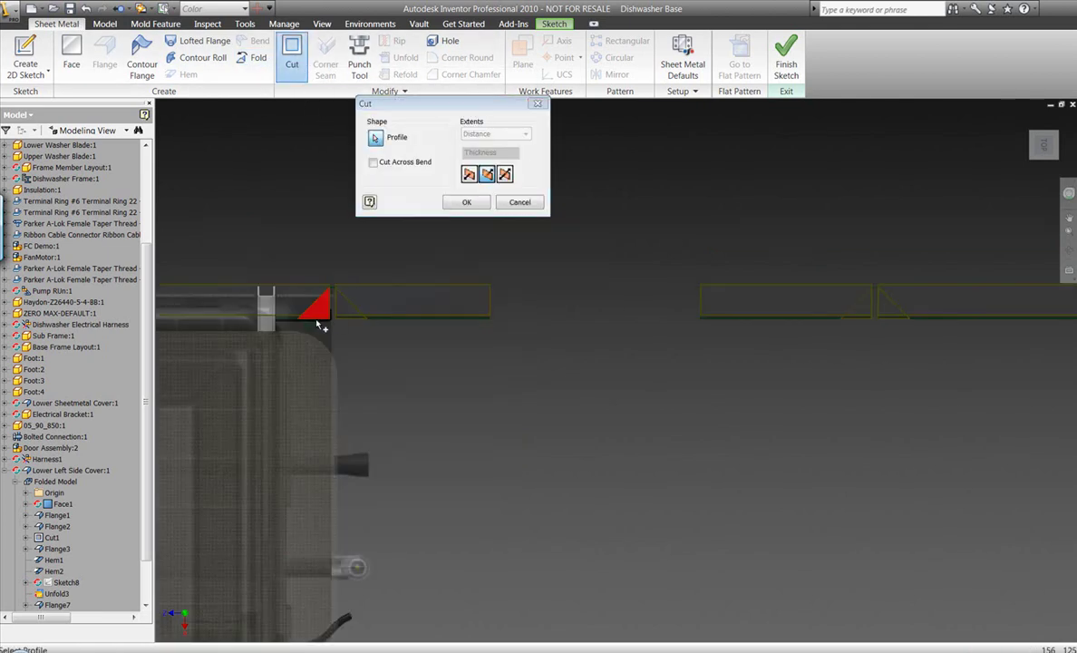
click(344, 312)
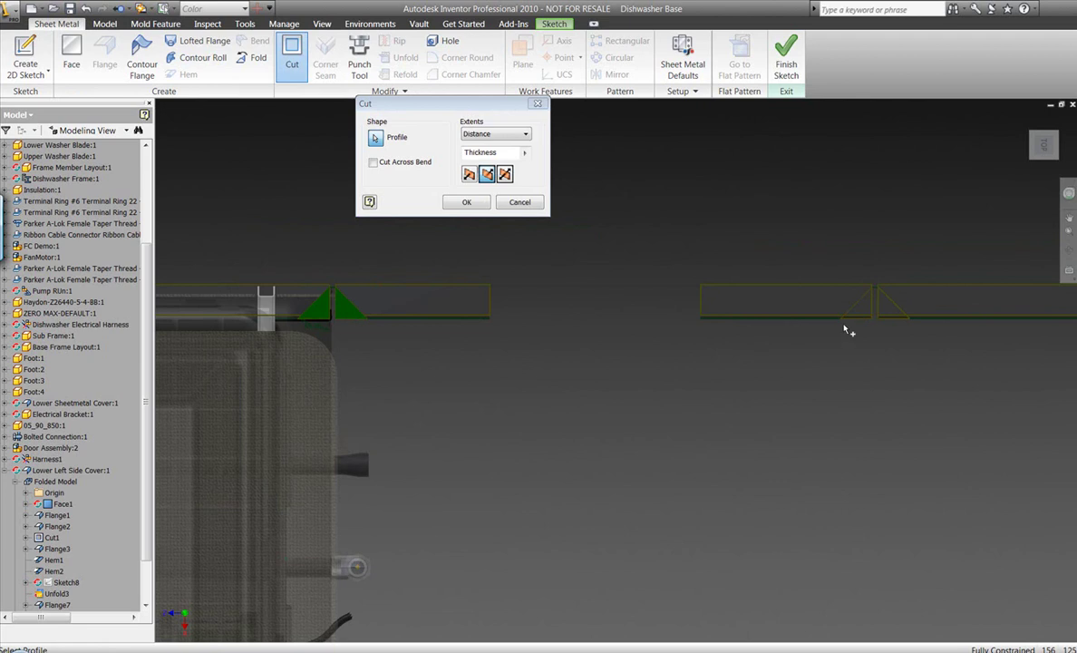
click(892, 324)
click(524, 134)
click(476, 183)
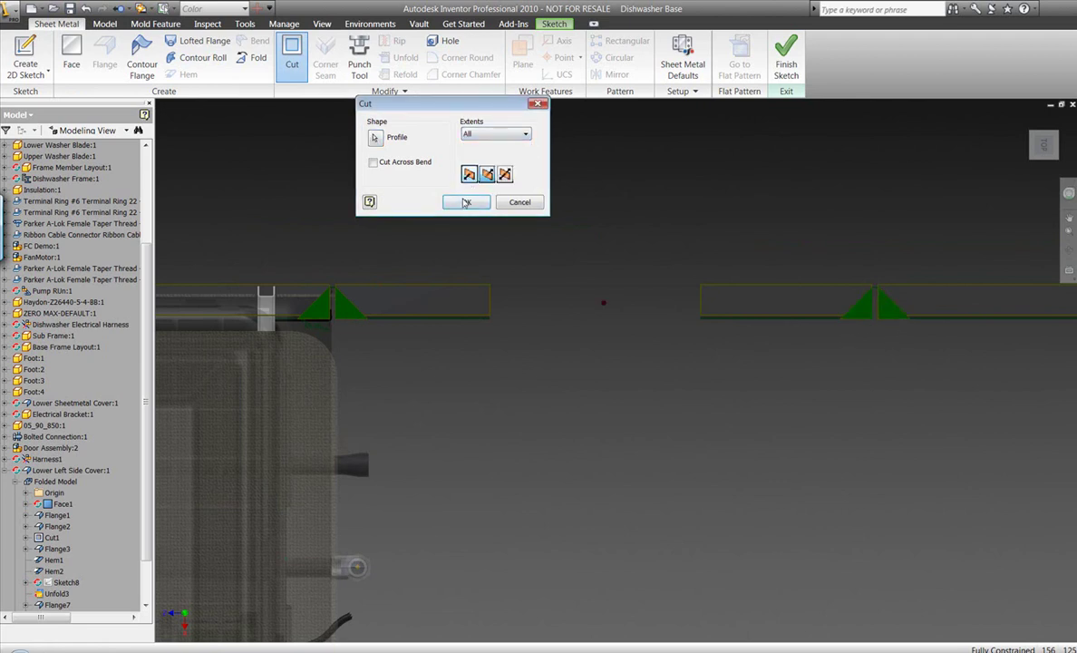
click(465, 203)
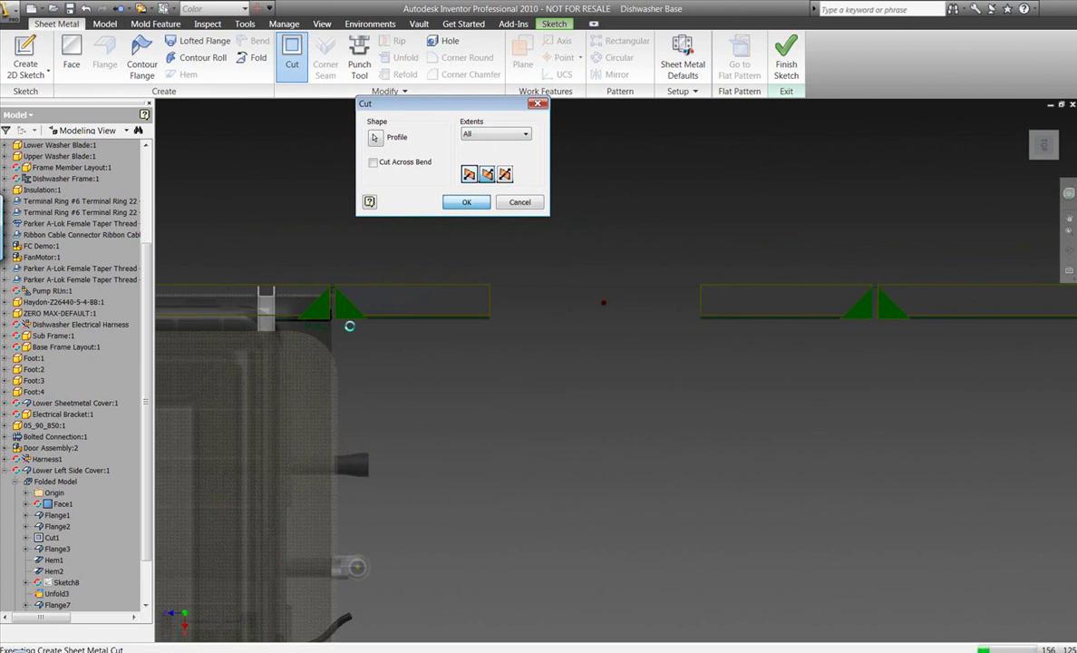
scroll(333, 308, down, 3)
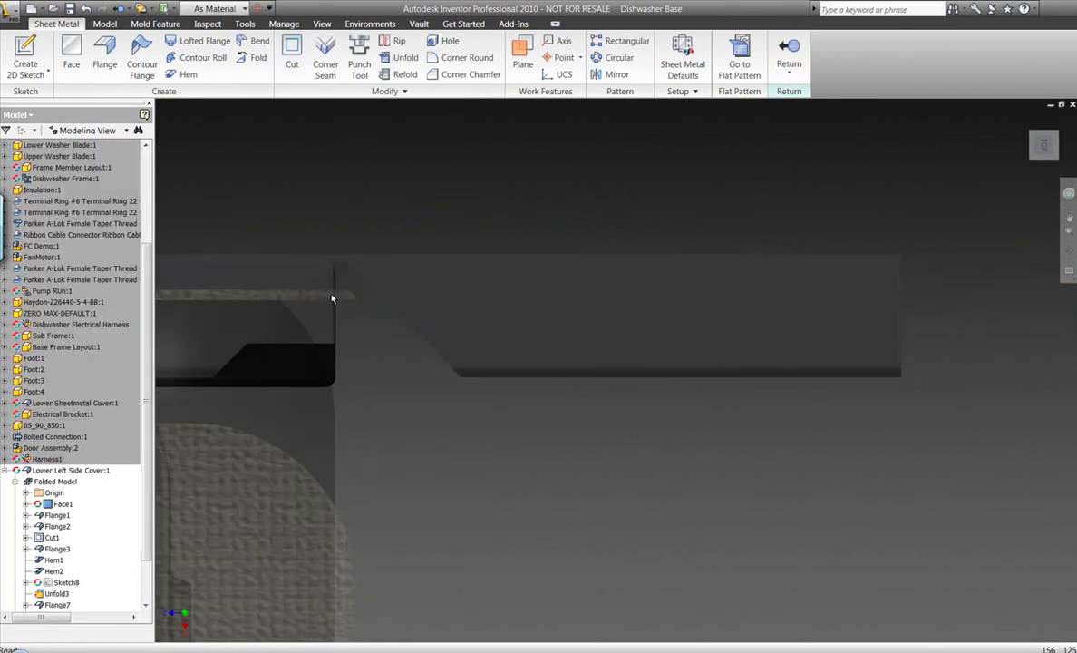
scroll(337, 311, up, 4)
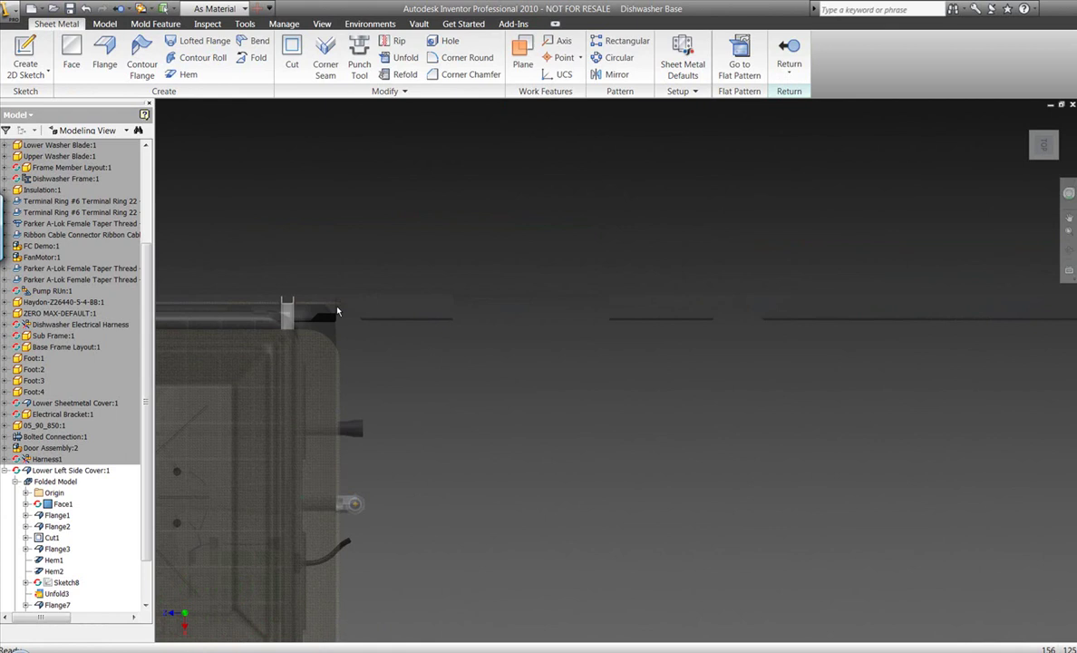
click(1043, 169)
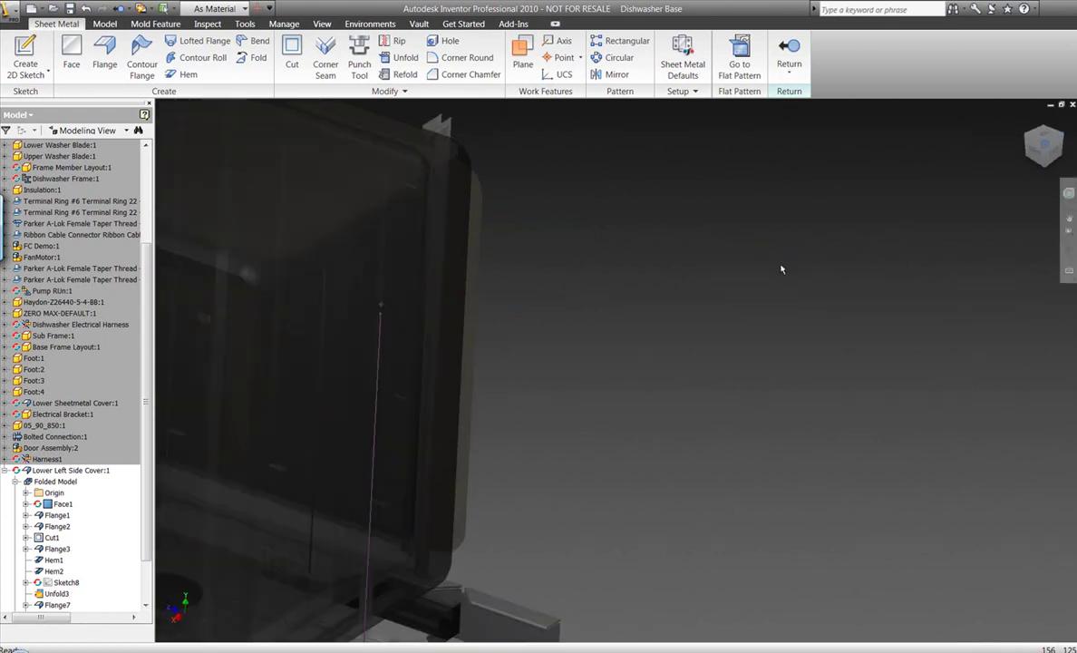
- Refold both unfolded bends of the cover, using the long side wall face as the stationary reference
shift+middle_drag(785, 292, 618, 301)
middle_drag(541, 290, 434, 216)
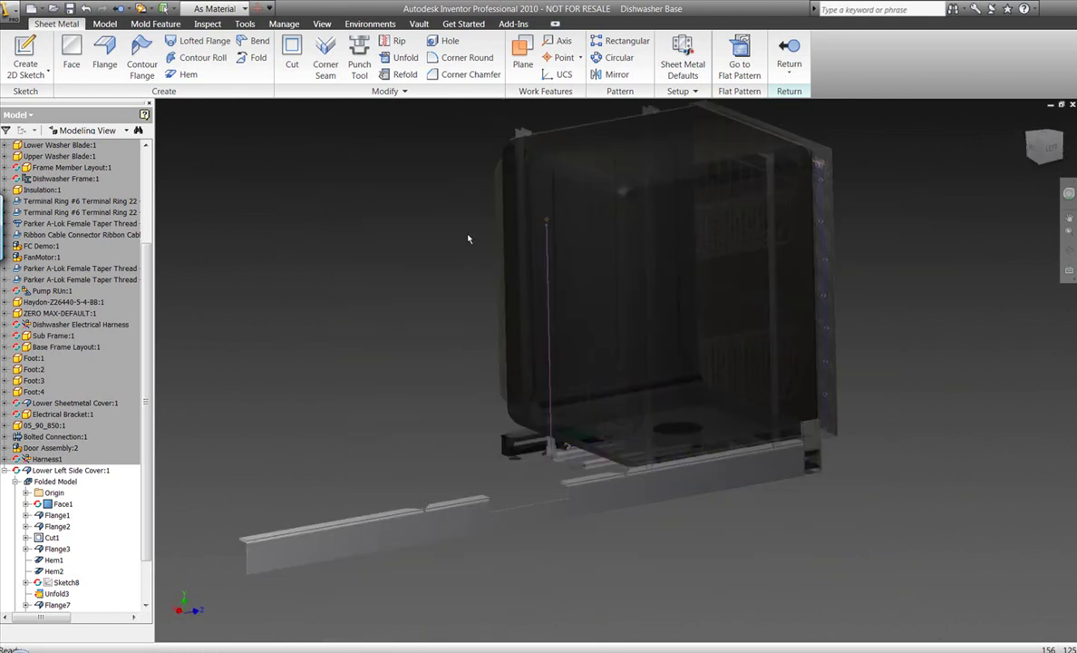
click(400, 74)
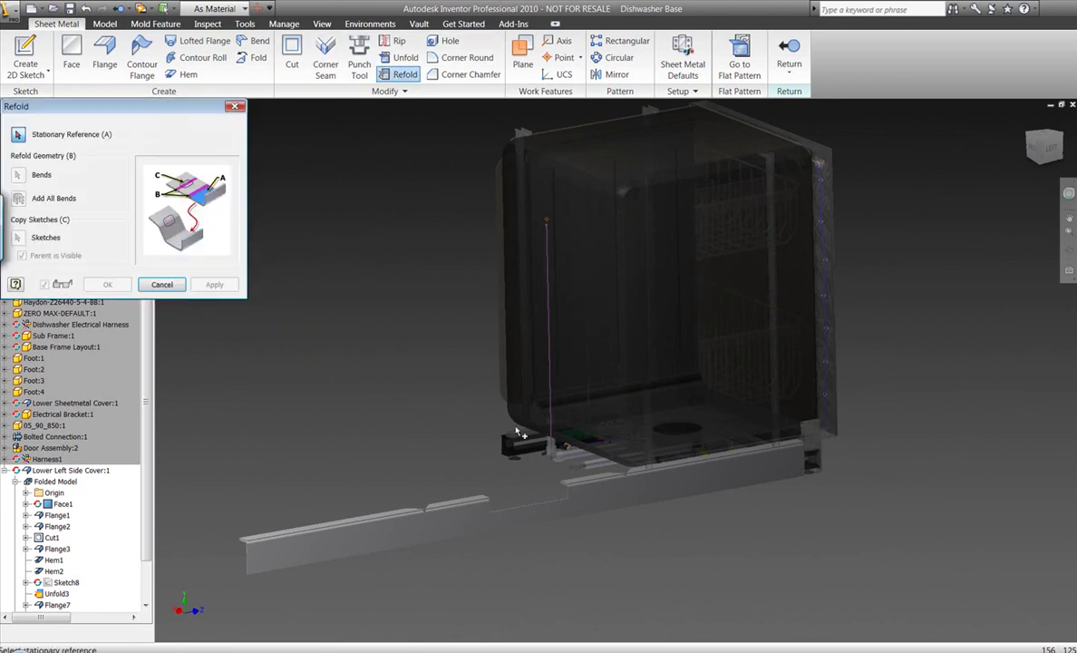
click(649, 493)
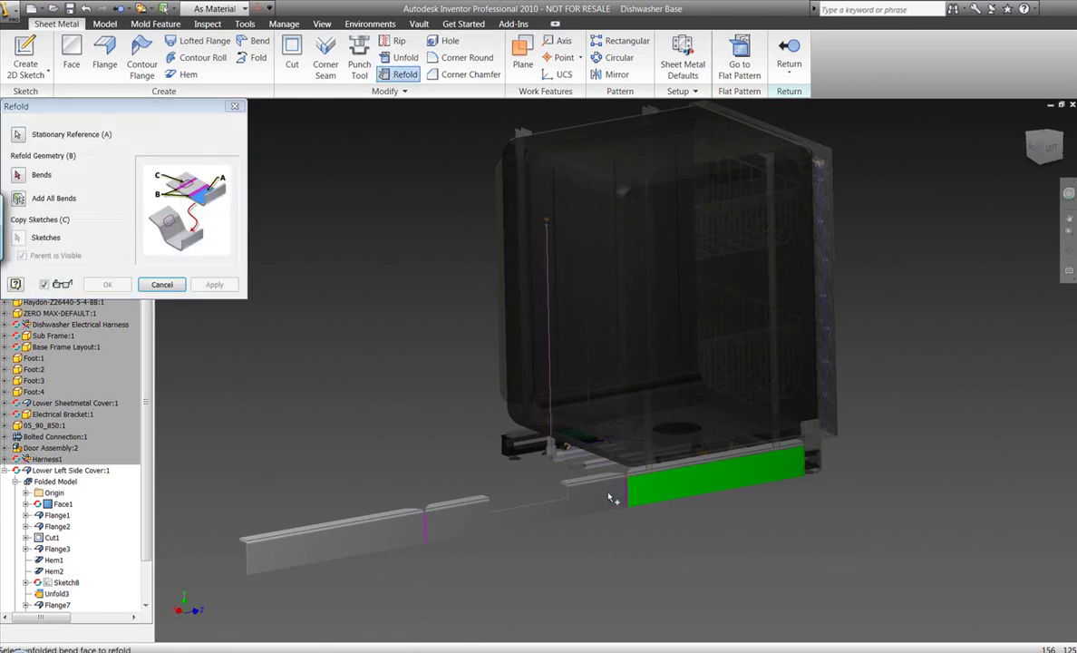
click(426, 529)
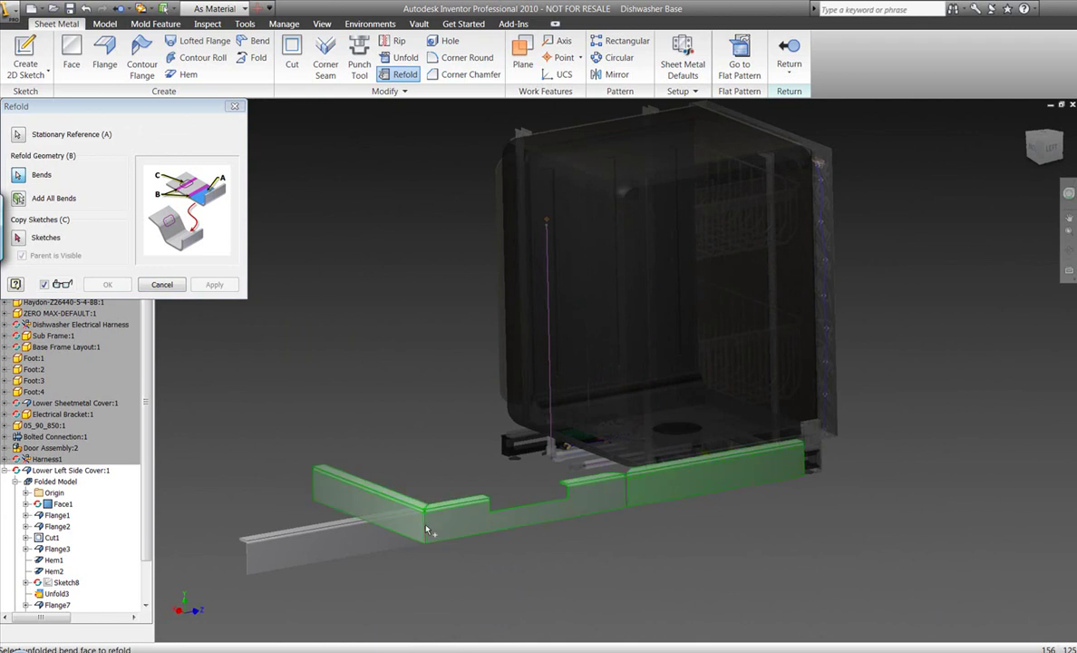
click(628, 504)
click(115, 285)
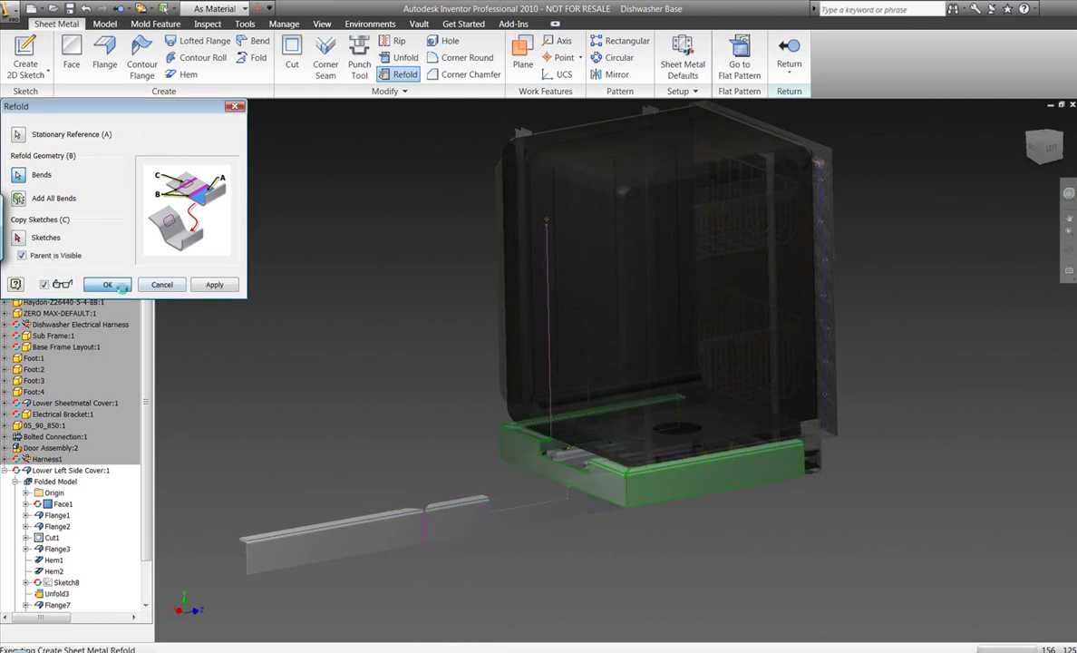
- Set up a 90-degree flange with a distance of 1.5 along the four hem edges of the side and back walls
scroll(616, 477, down, 5)
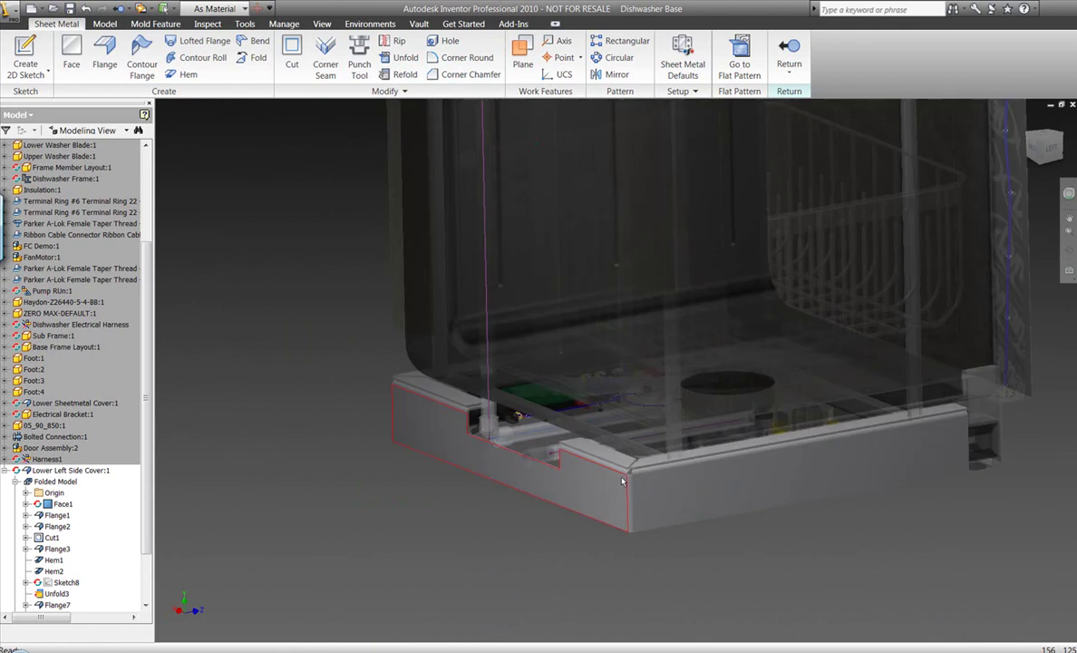
scroll(621, 471, up, 2)
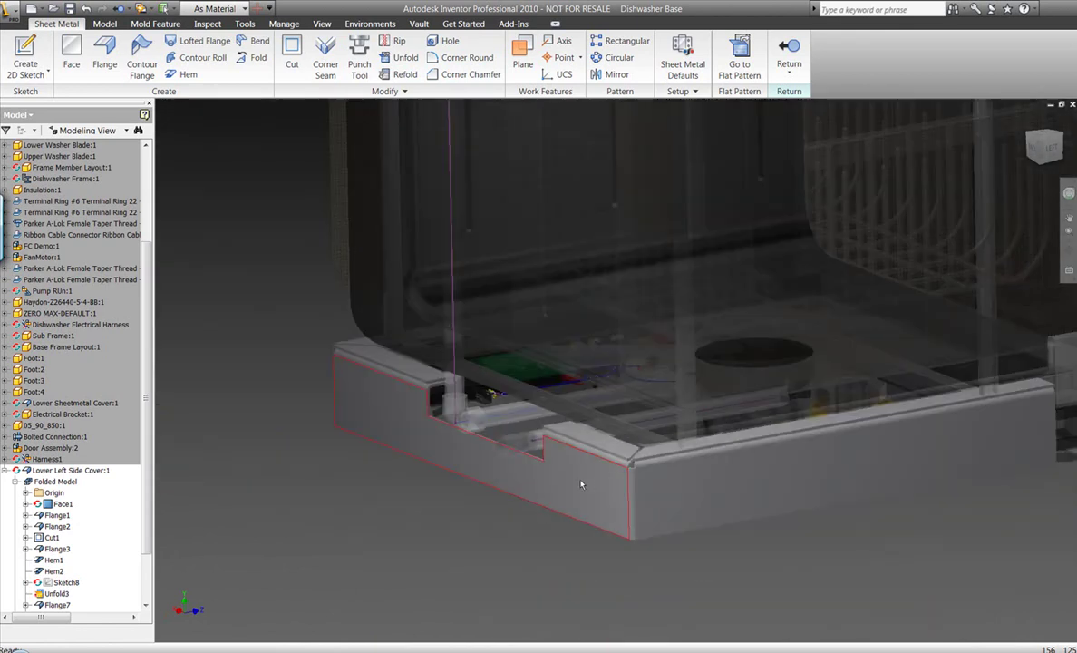
mouse_move(572, 496)
shift+middle_down()
mouse_move(726, 464)
mouse_move(581, 479)
shift+middle_up()
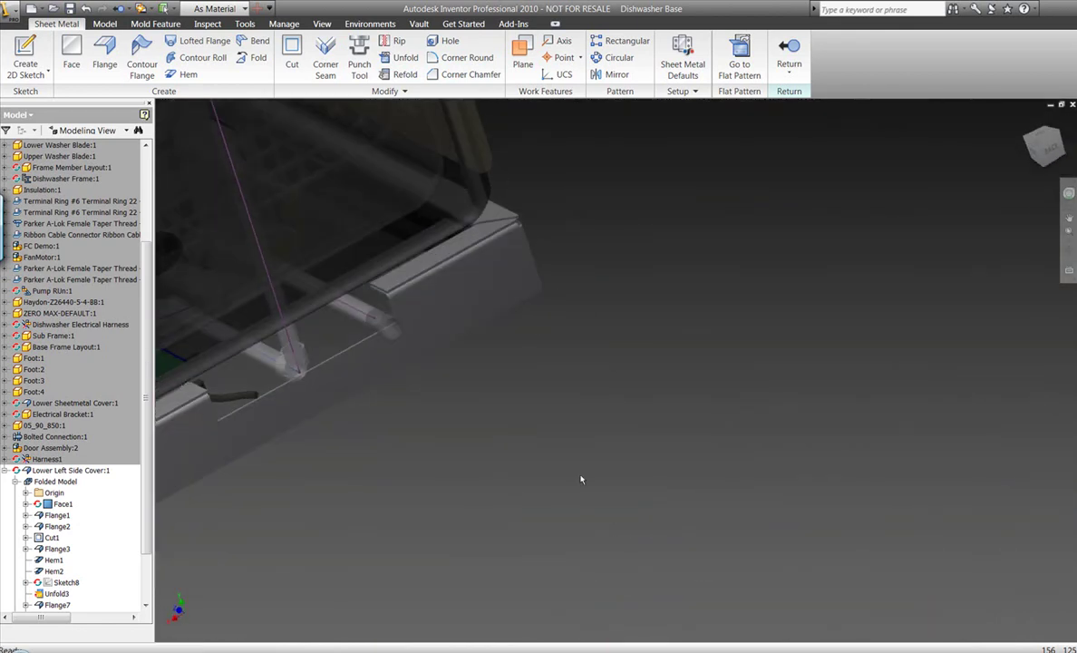
middle_drag(406, 447, 798, 465)
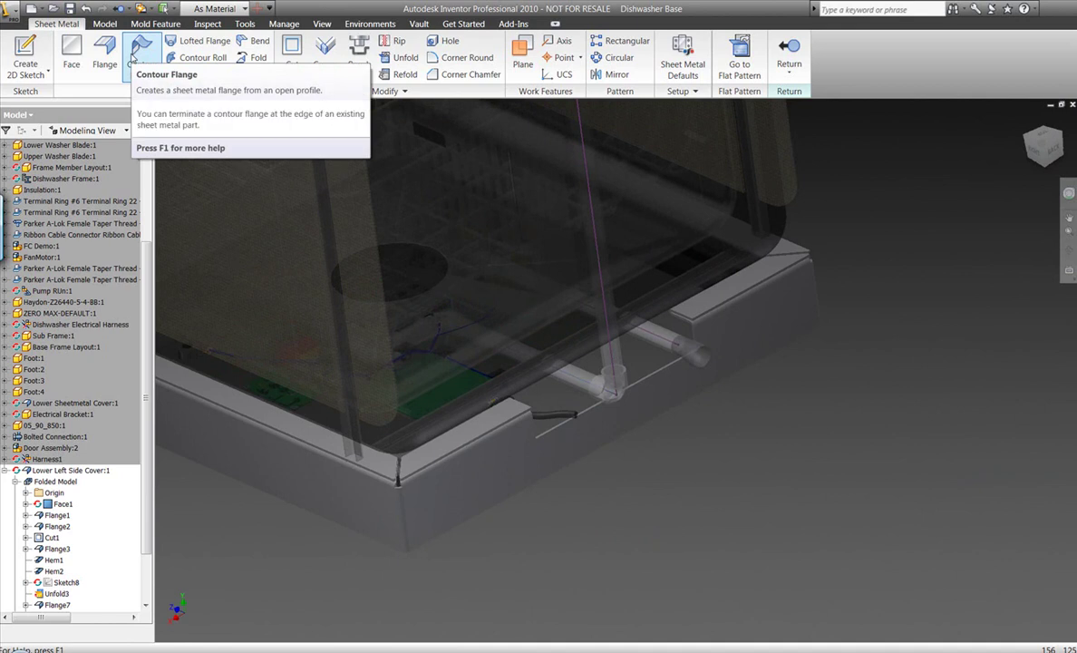
click(104, 54)
click(462, 509)
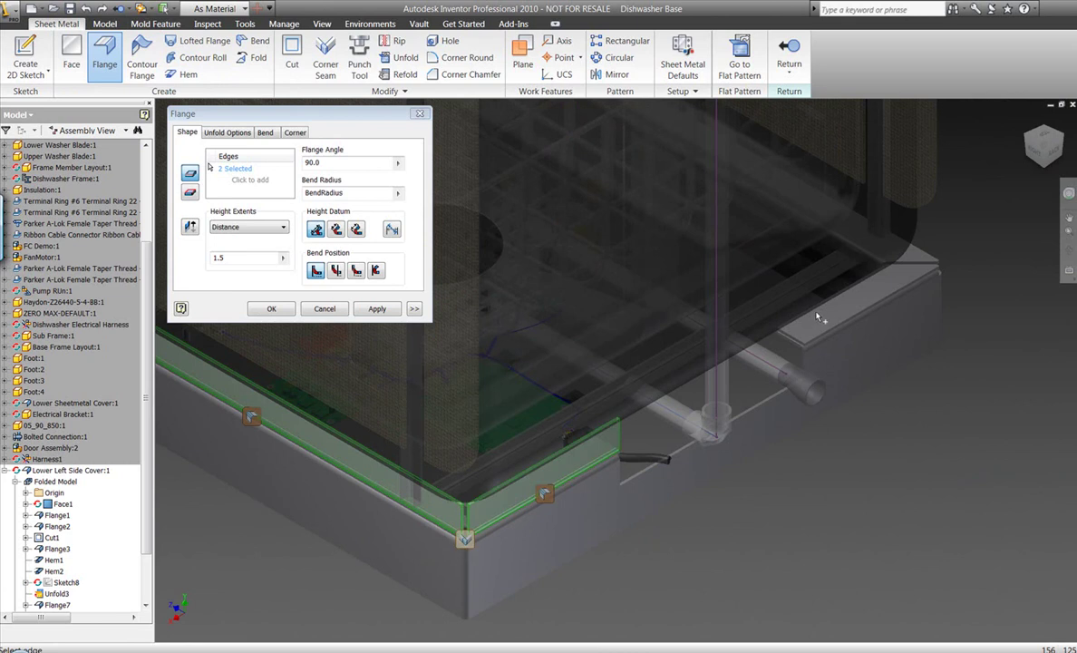
click(920, 261)
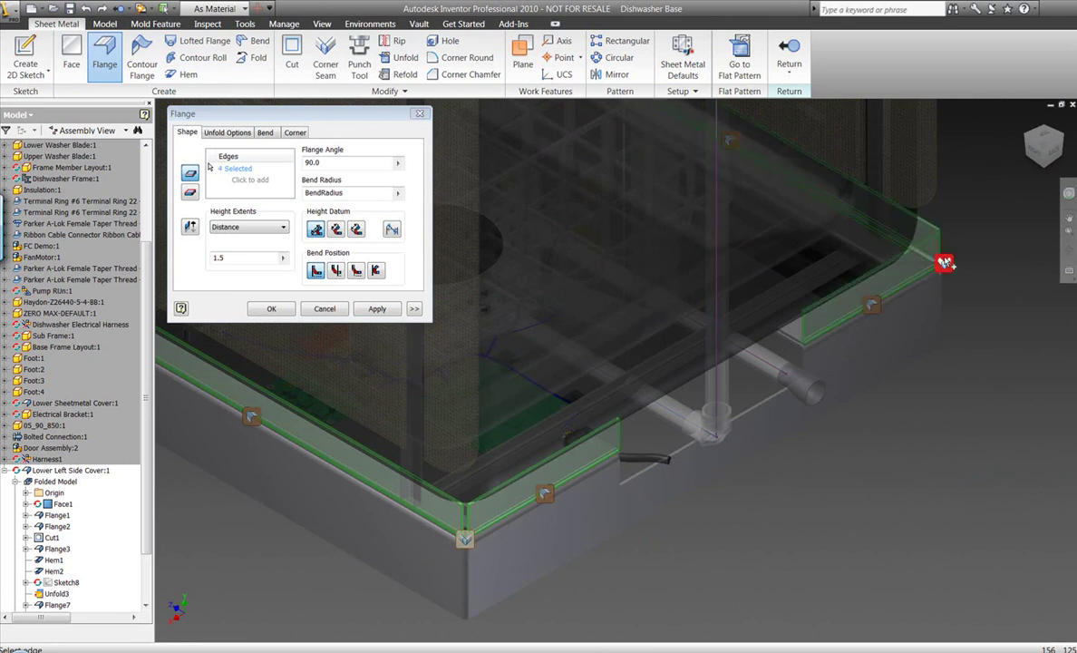
- Override the flange's far corner with a gap of .01, enable the override on the near corner, and create the flange
click(939, 261)
click(188, 141)
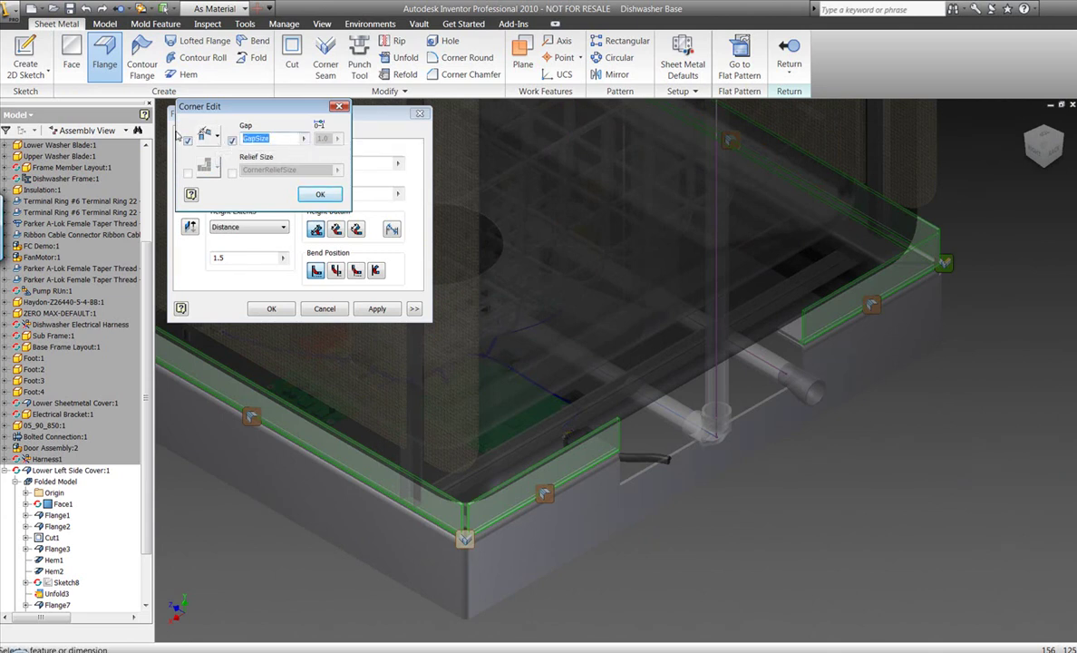
text(.01)
click(306, 193)
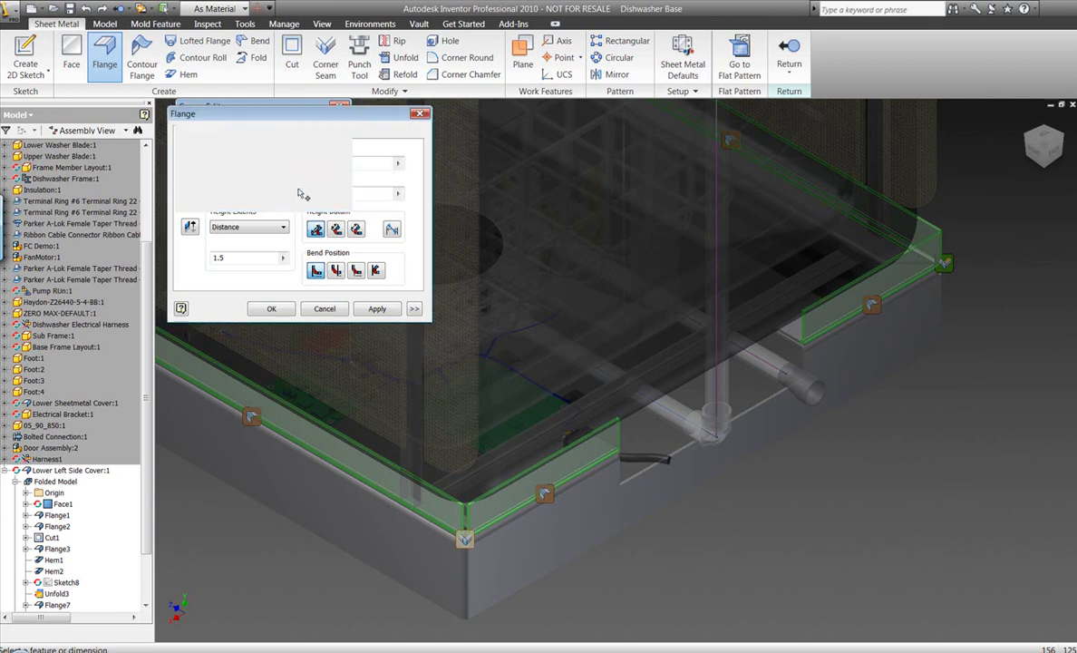
click(464, 538)
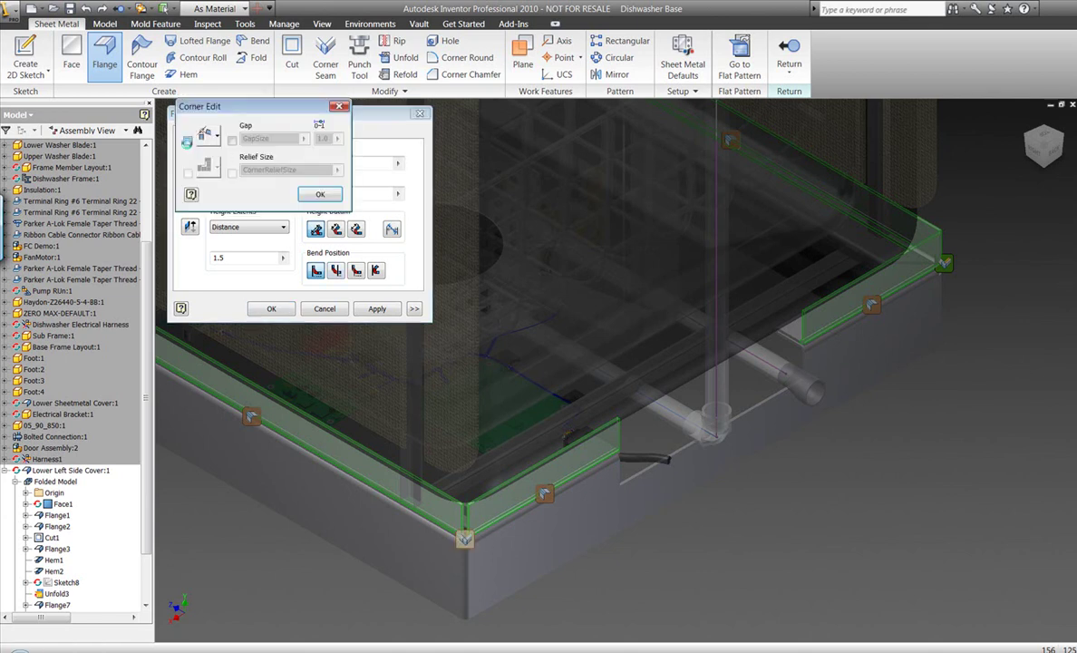
click(188, 141)
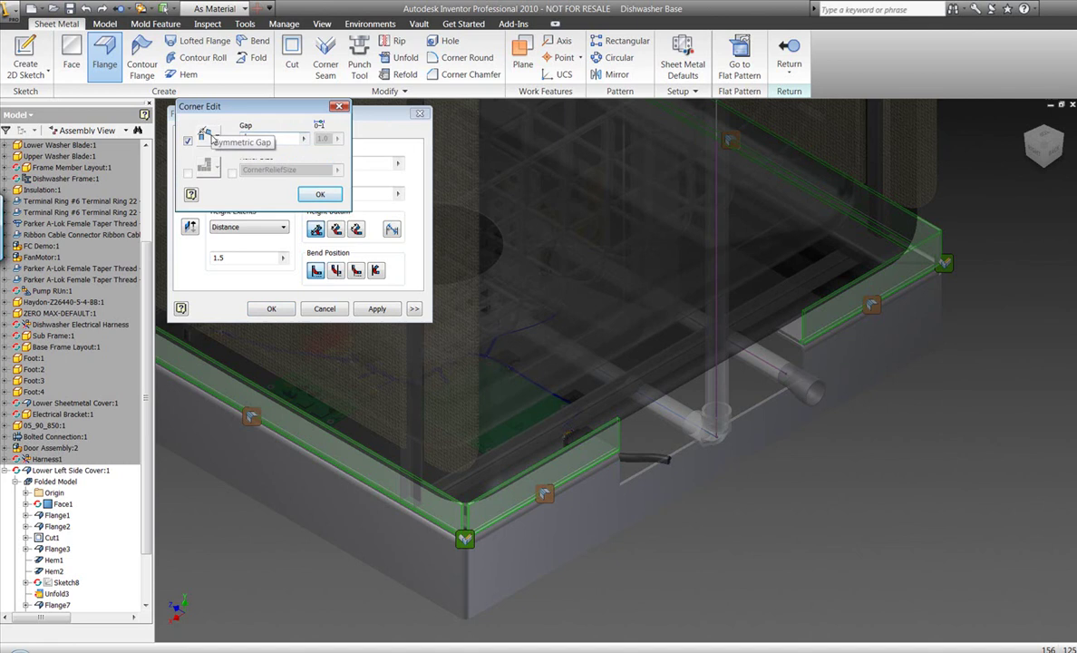
click(320, 194)
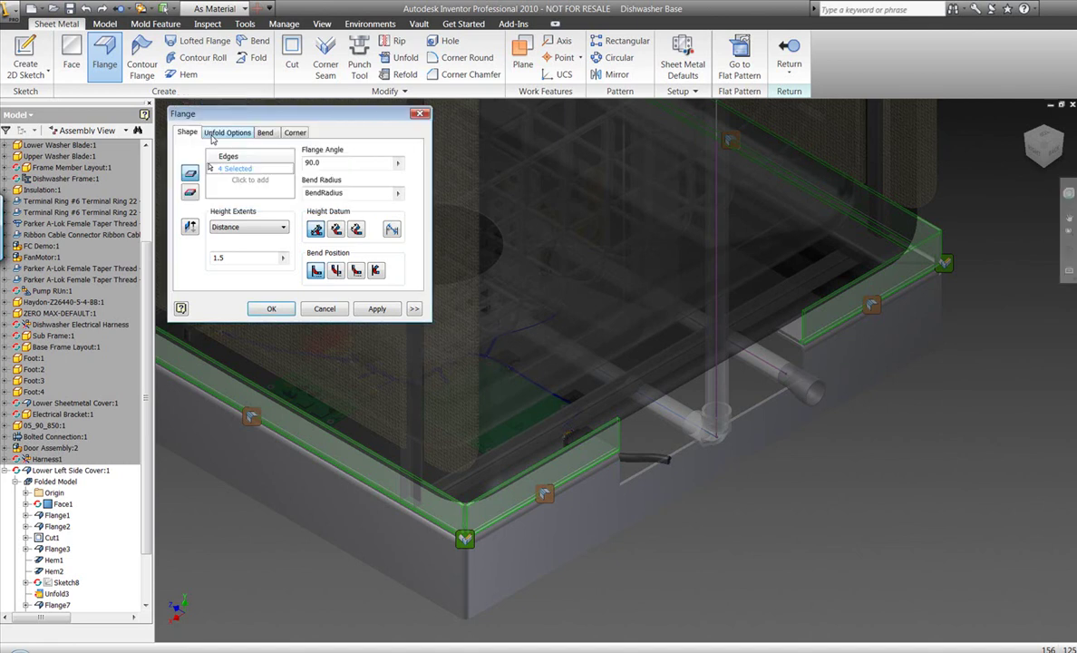
click(272, 309)
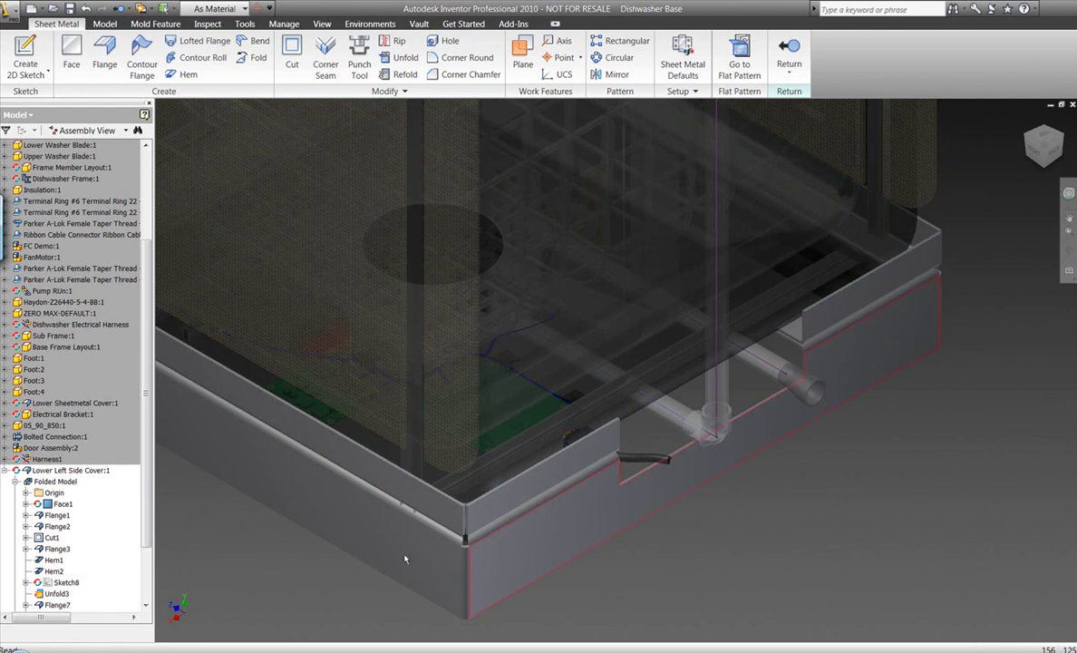
- Show Sketch8, cut its four small crosswise rectangular profiles out of the side flanges with extents set to All, and hide the sketch
click(73, 583)
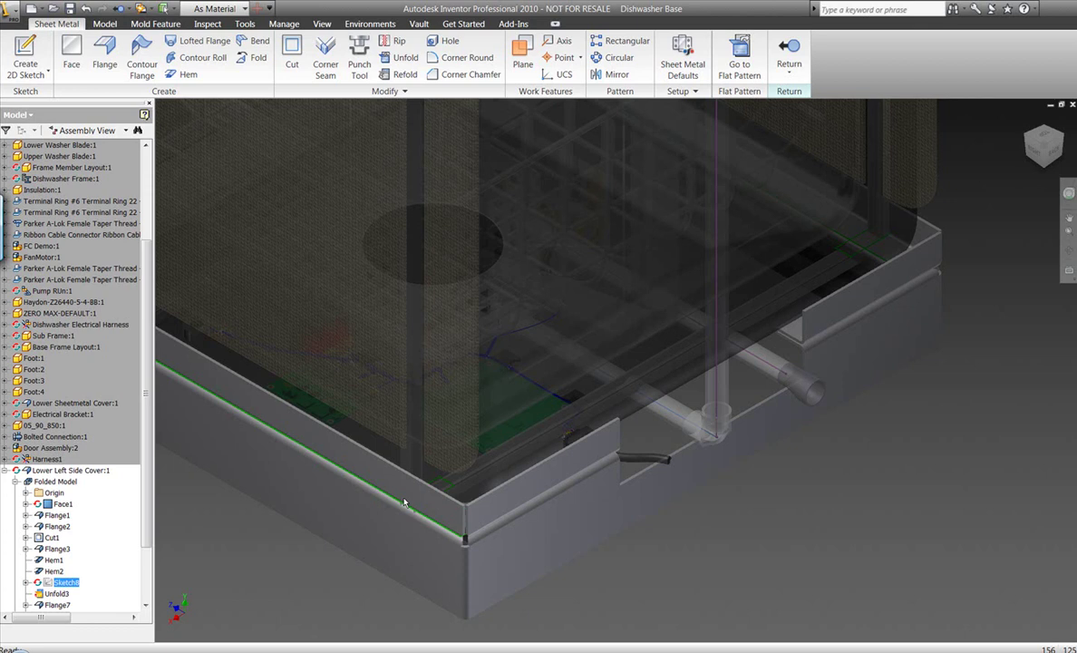
right_click(75, 583)
click(98, 459)
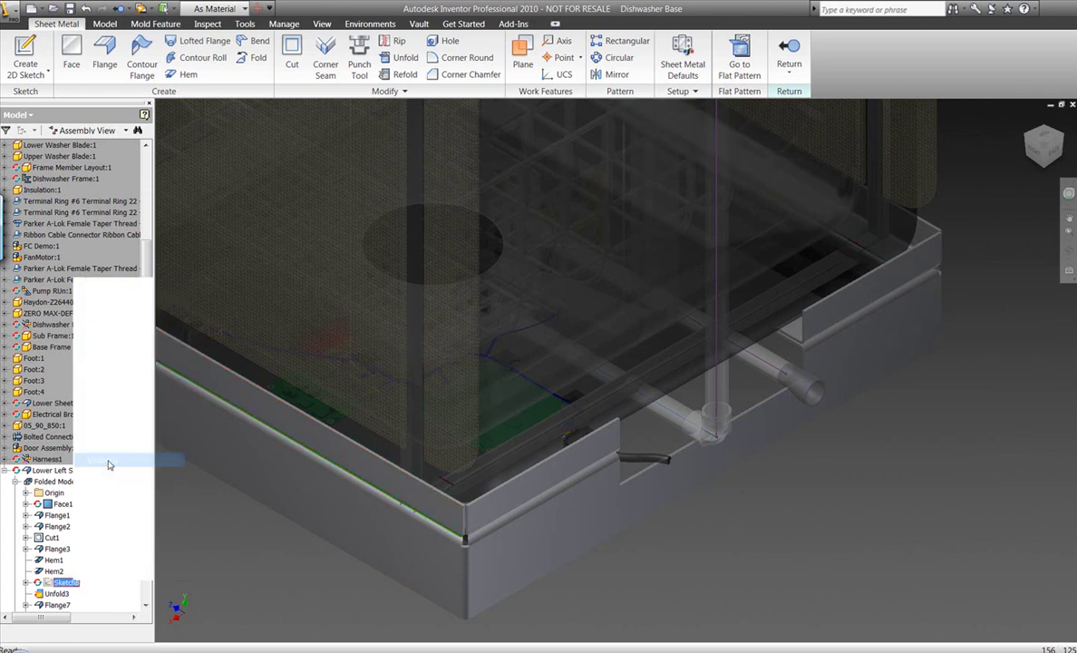
click(292, 60)
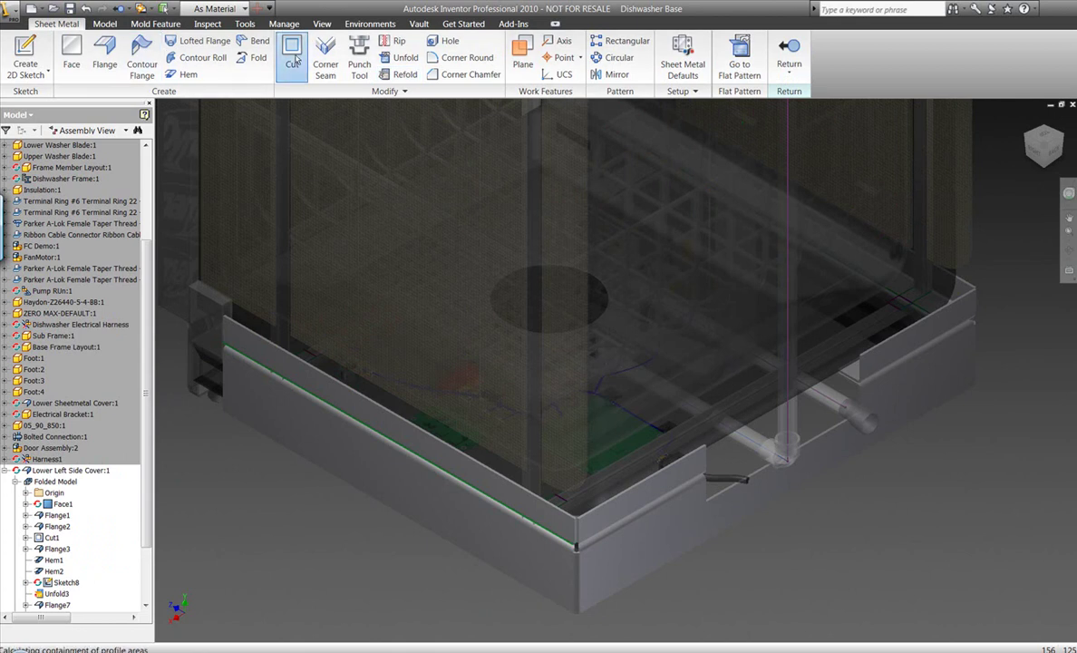
click(304, 364)
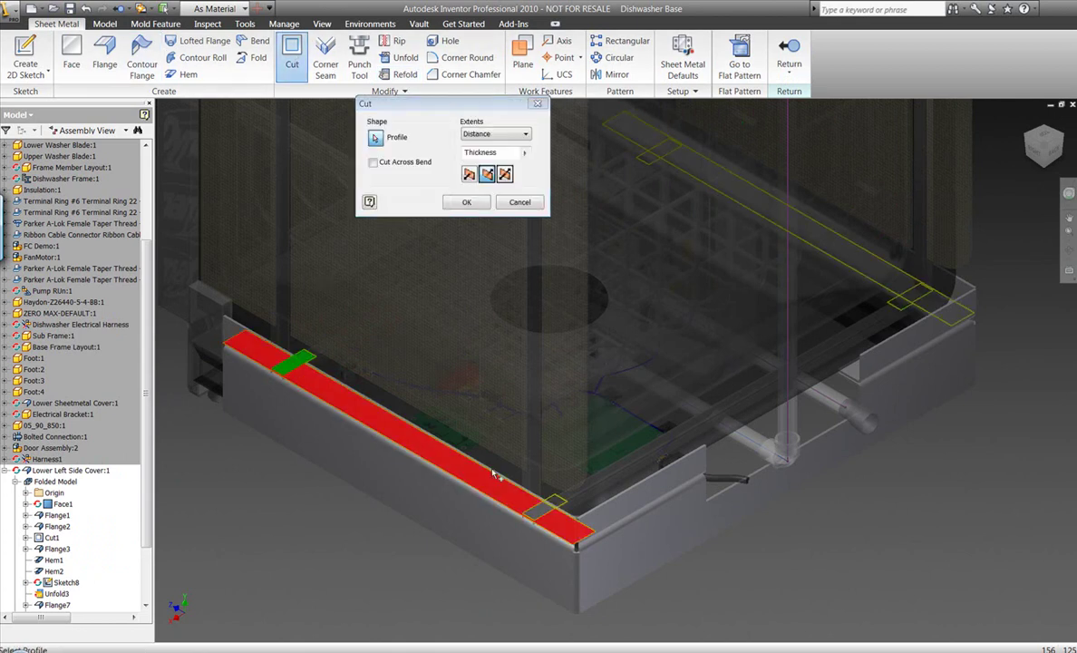
click(542, 512)
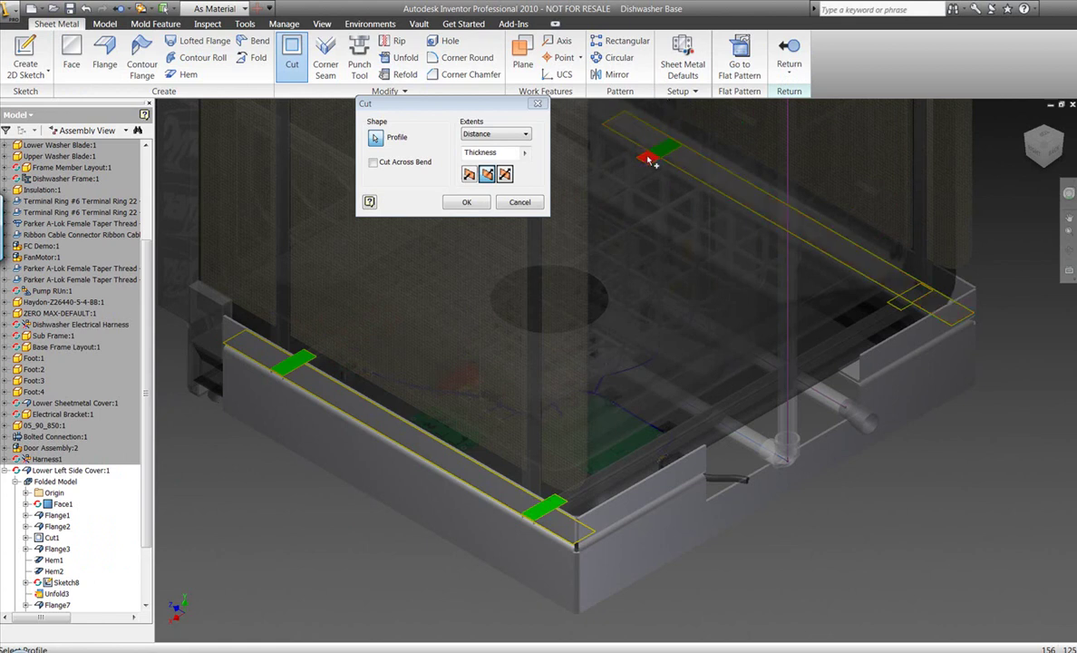
click(649, 160)
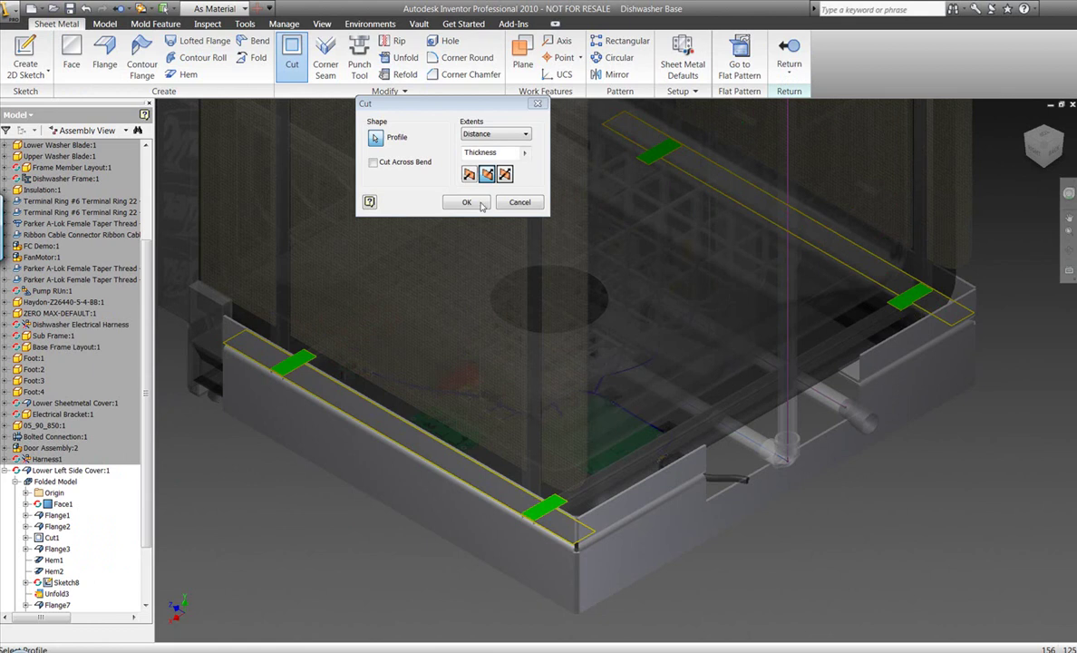
click(508, 134)
click(470, 182)
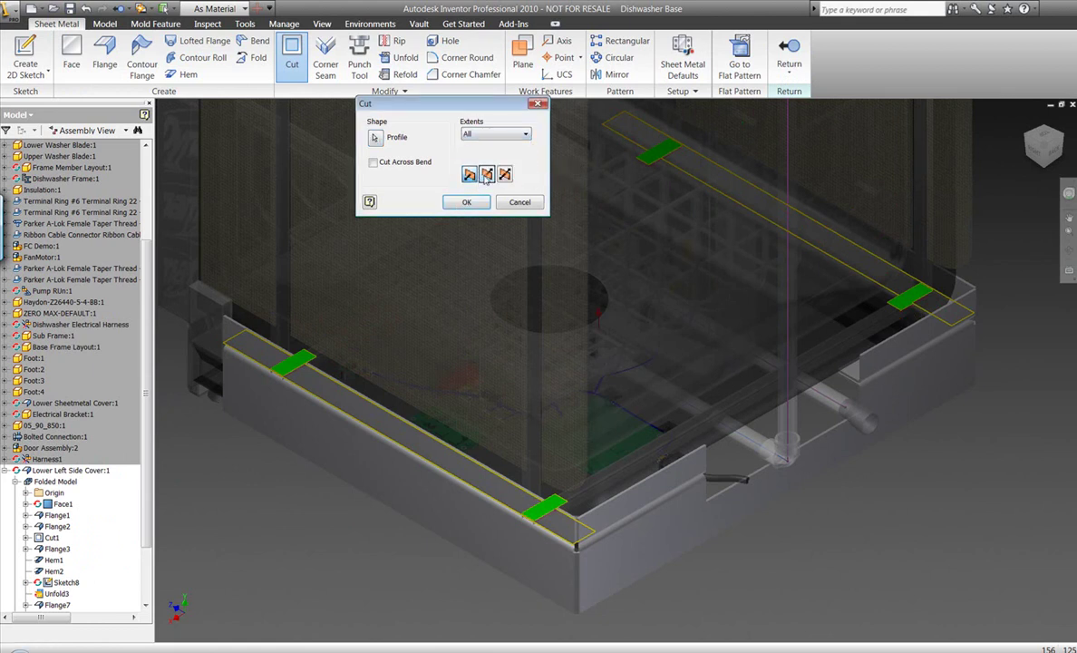
click(467, 203)
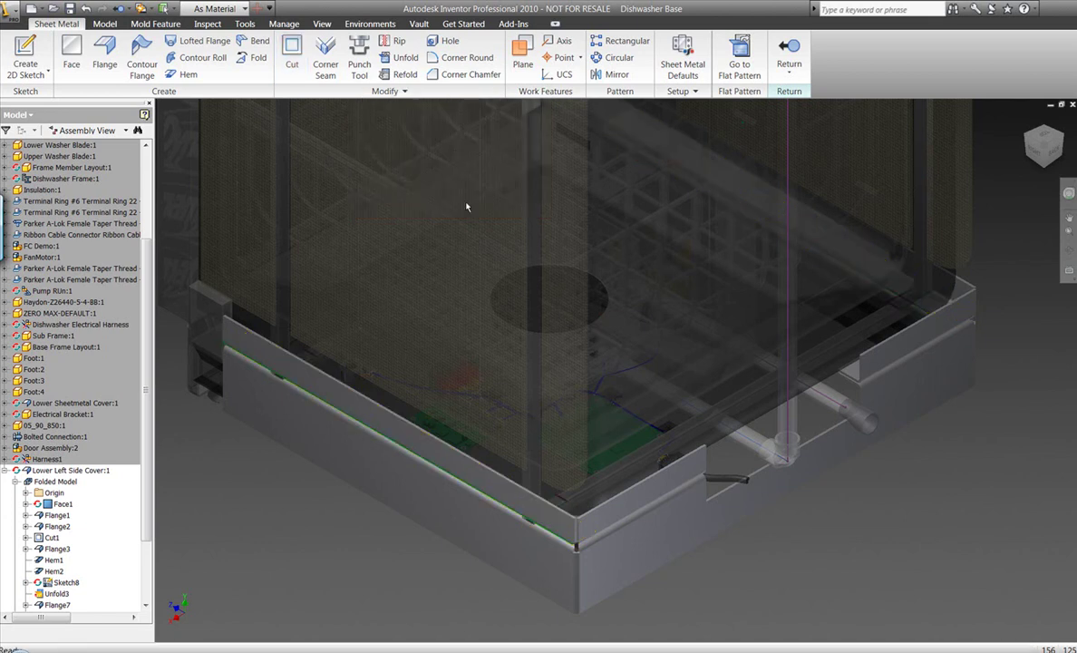
right_click(73, 582)
click(107, 481)
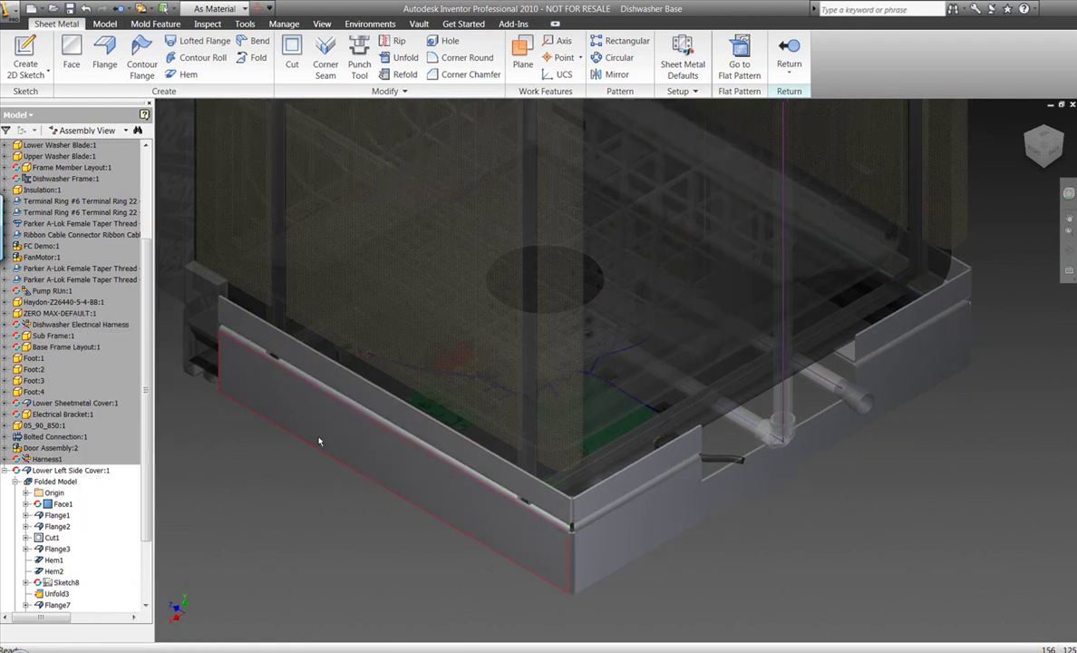
- Return to the Dishwasher Base assembly and open the Lower Left Side Cover part in its own window
click(789, 53)
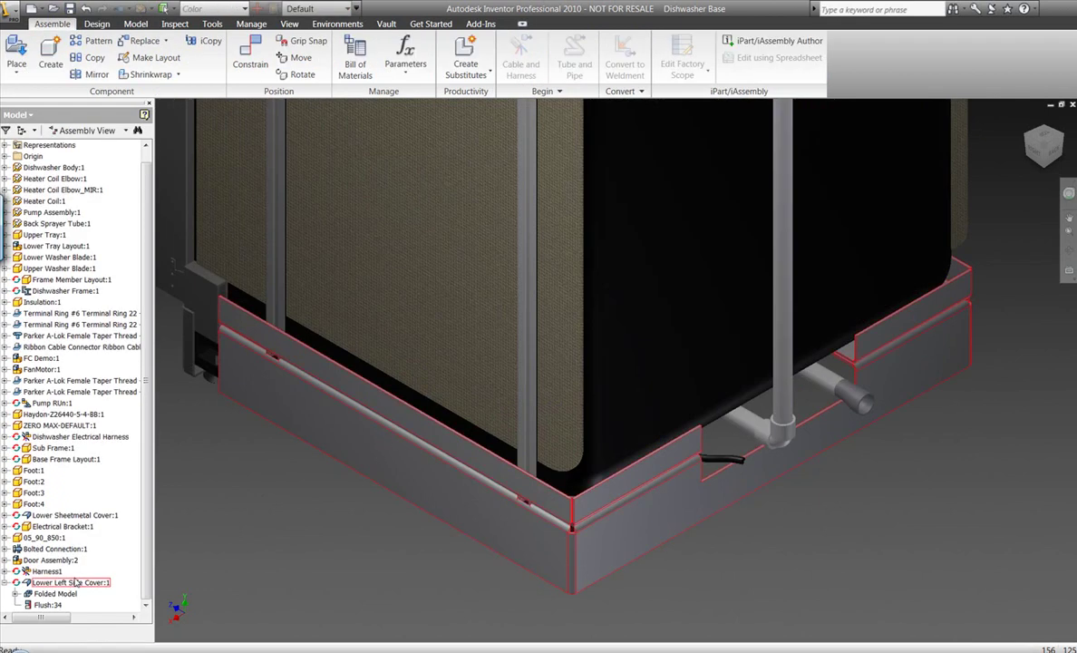
right_click(70, 582)
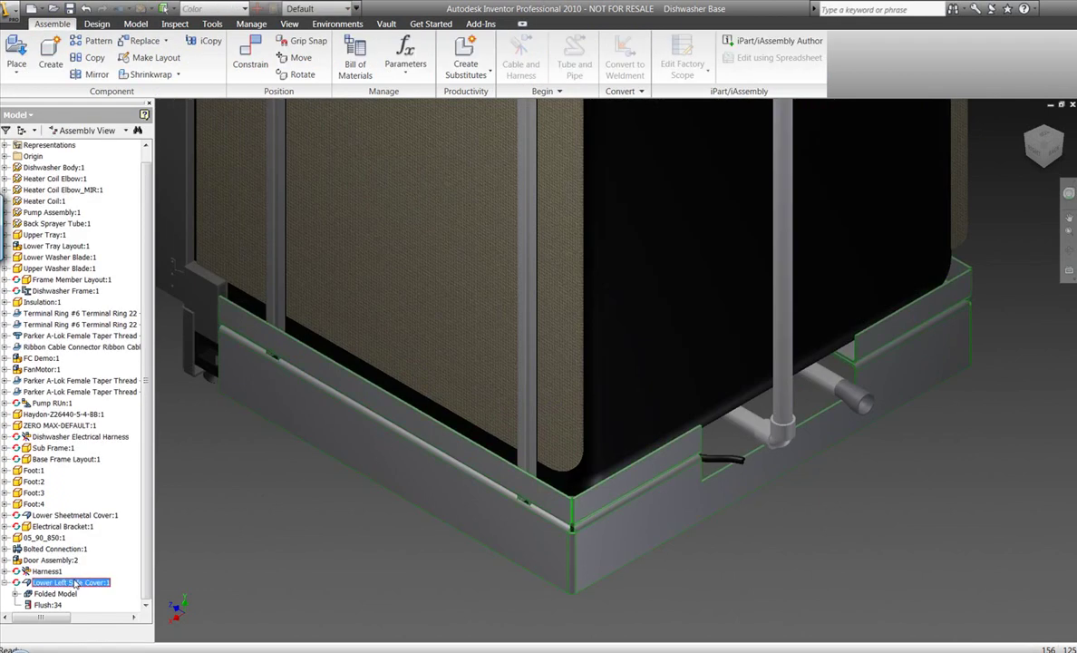
click(145, 146)
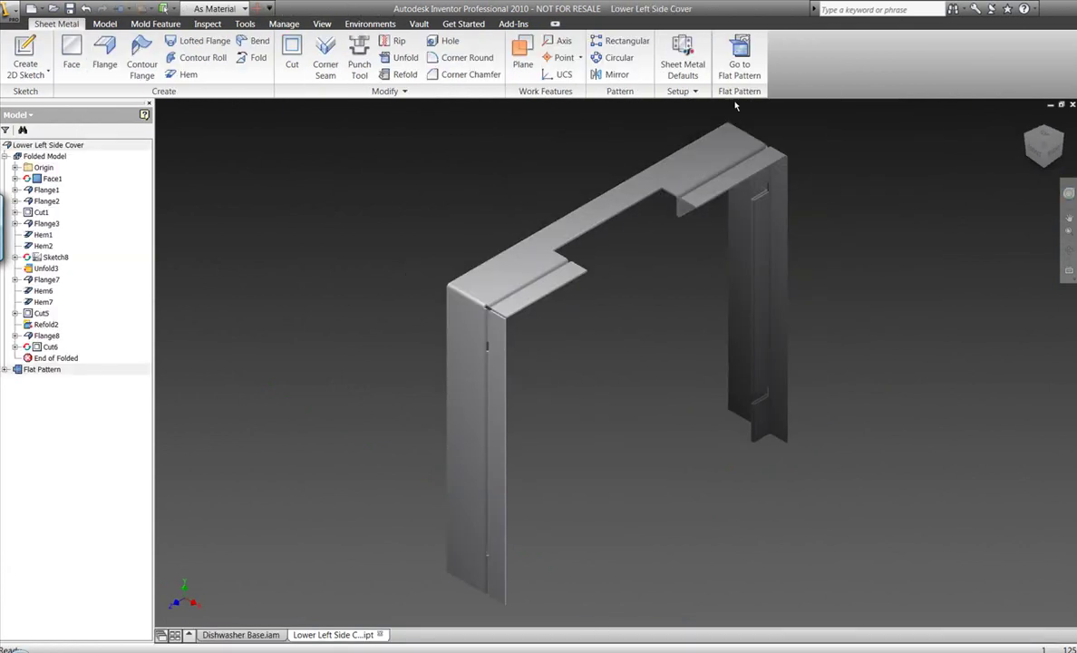
- Switch the side cover from its folded model to the flat pattern
shift+middle_drag(691, 302, 817, 244)
click(741, 68)
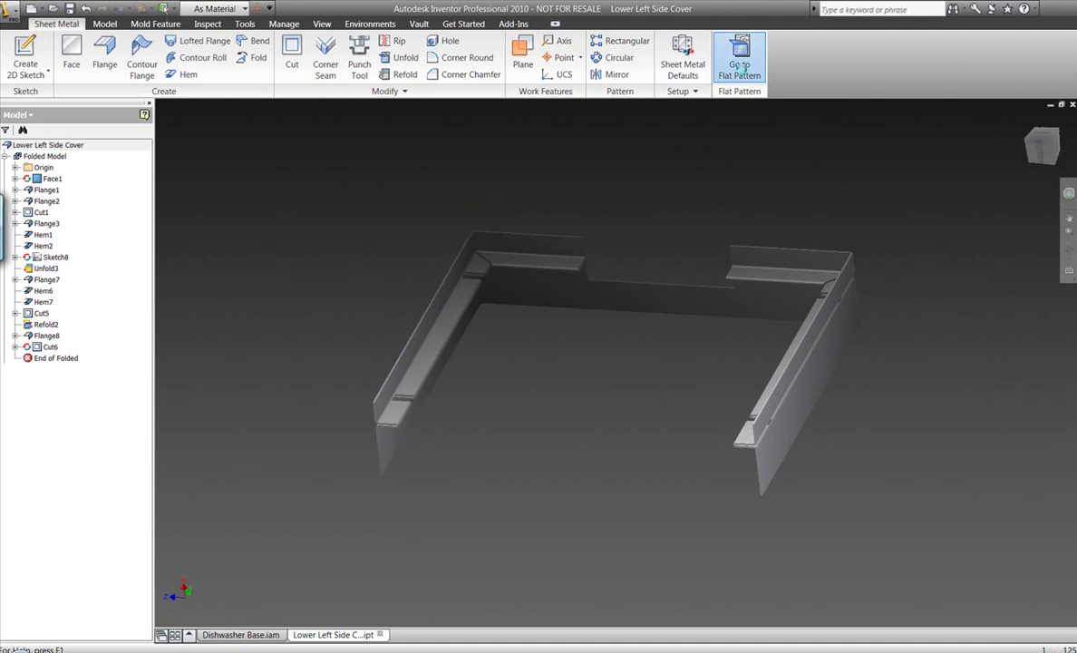
scroll(643, 303, up, 1)
middle_drag(643, 303, 637, 292)
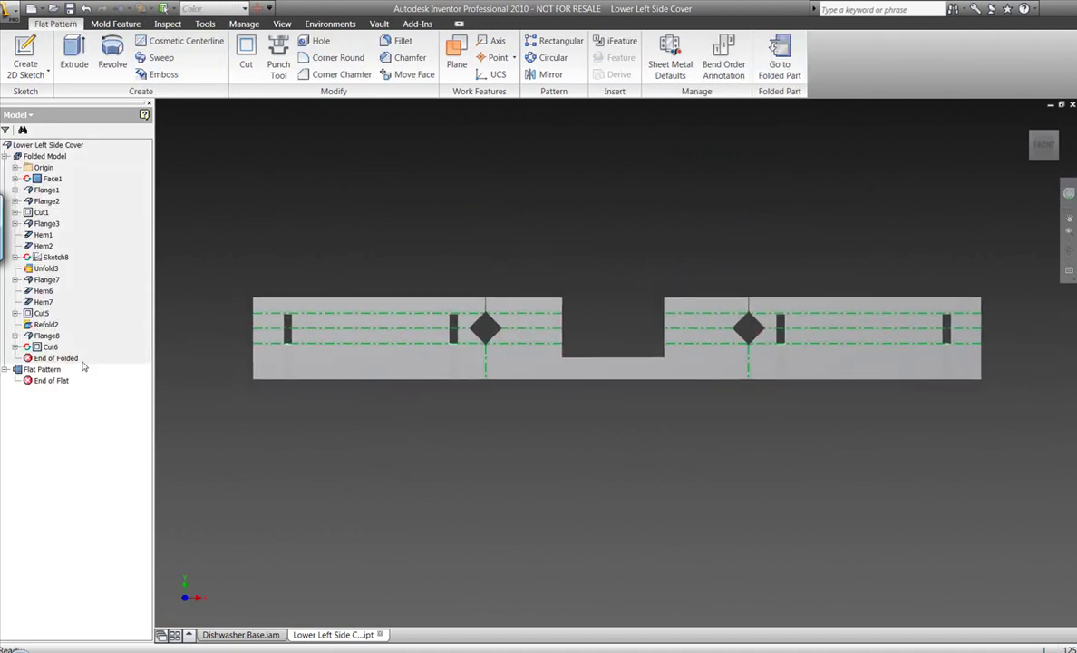
- Save a copy of the flat pattern as a DWG file named Lower Left Side Cover in the Dishwasher Demo folder
right_click(41, 374)
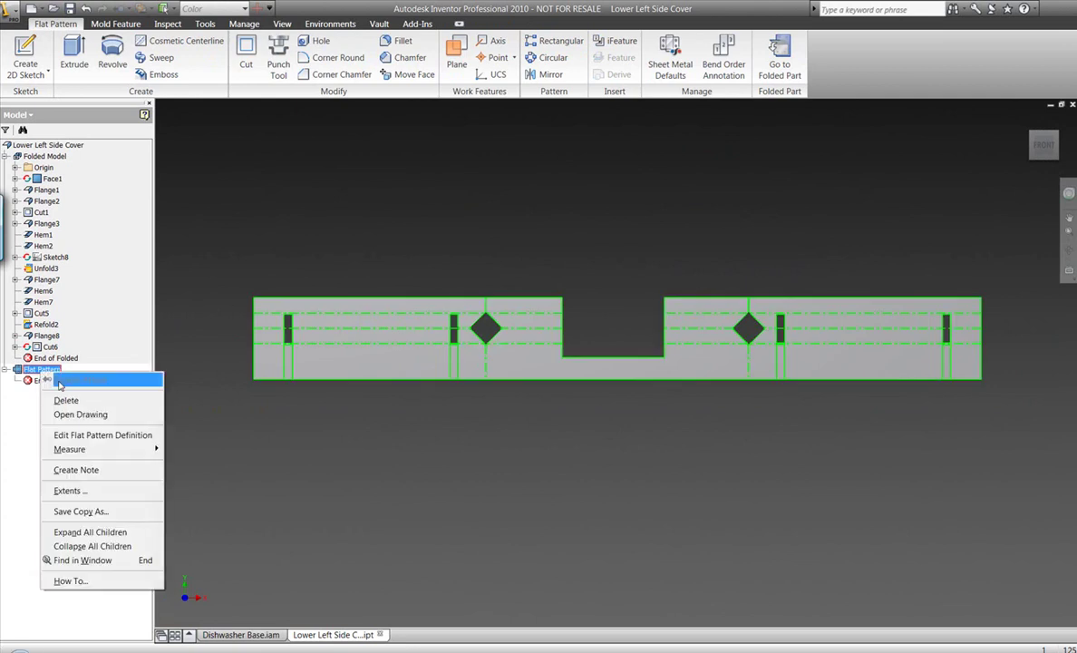
click(86, 513)
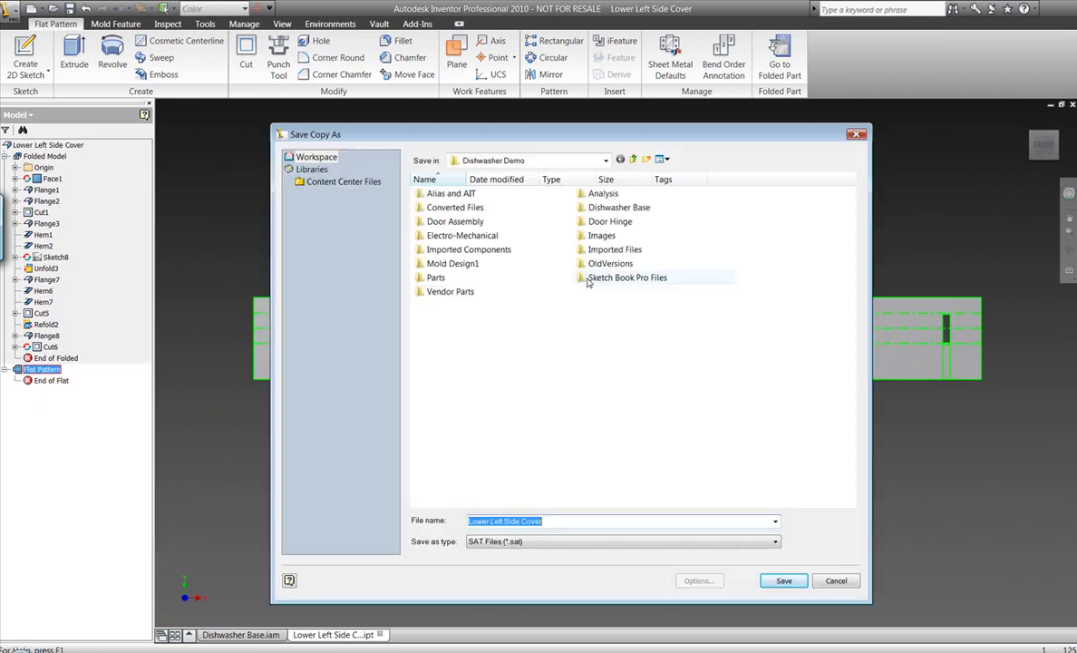
click(535, 541)
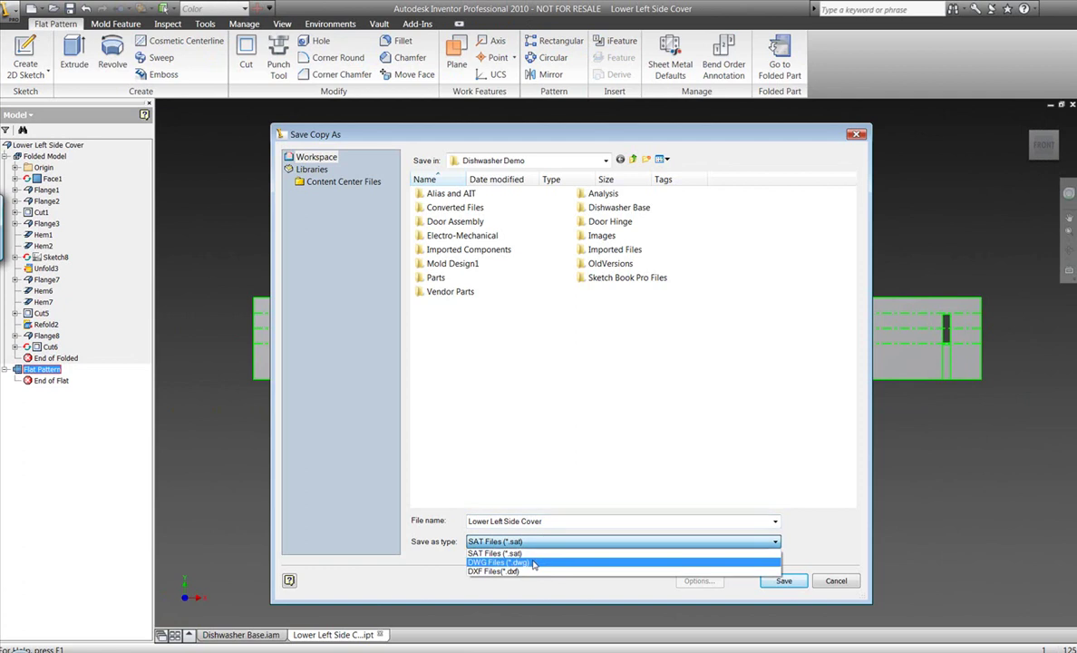
click(533, 562)
click(531, 541)
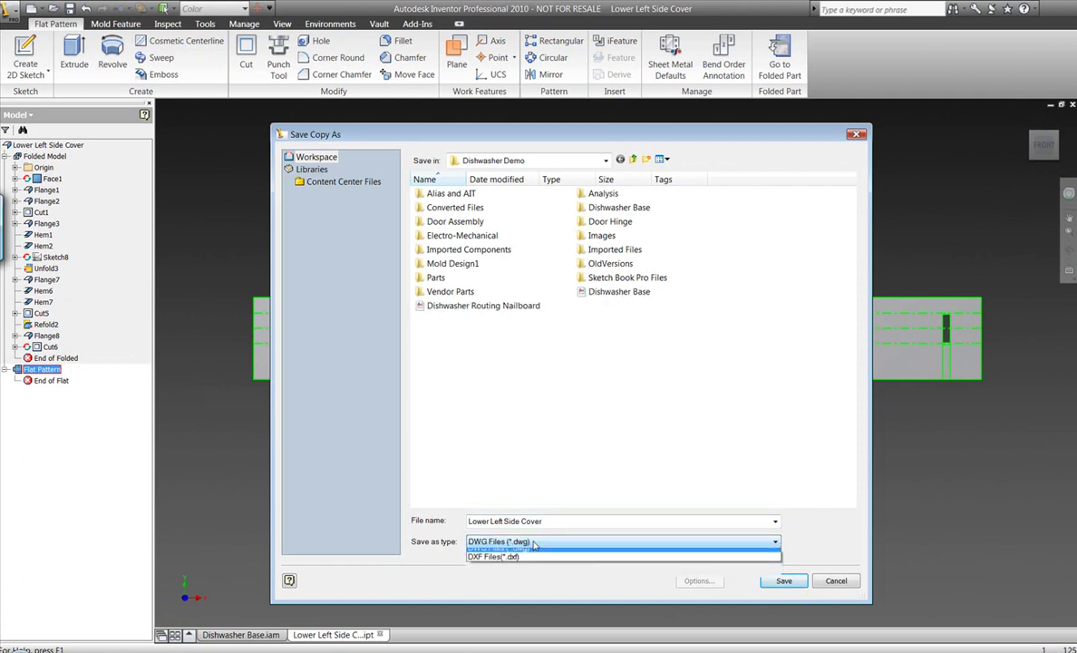
click(523, 571)
click(530, 541)
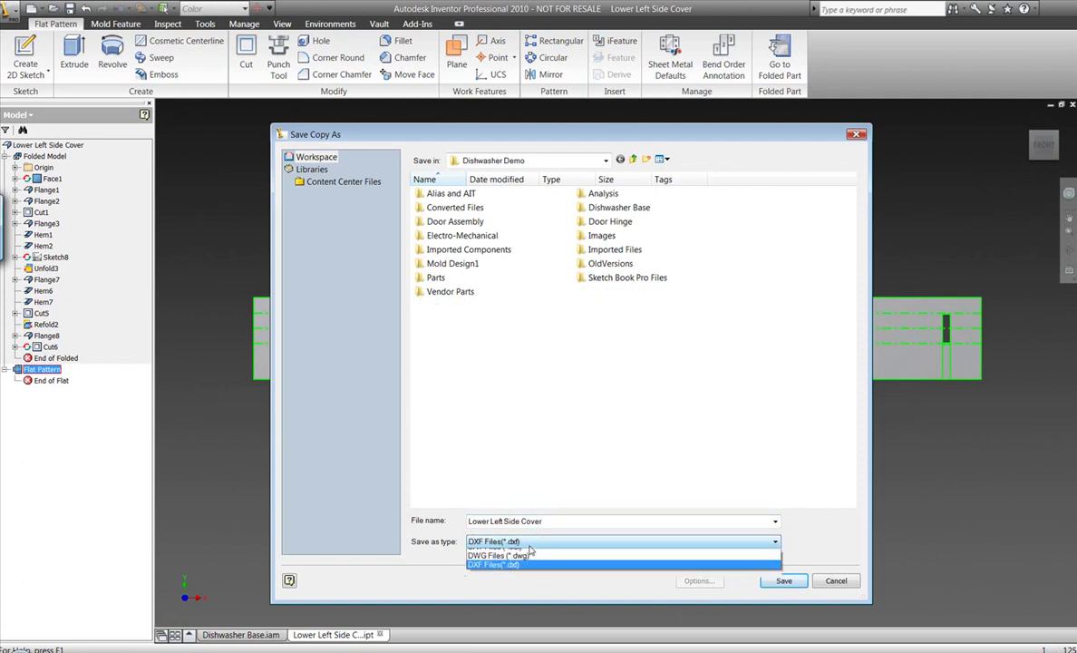
click(533, 563)
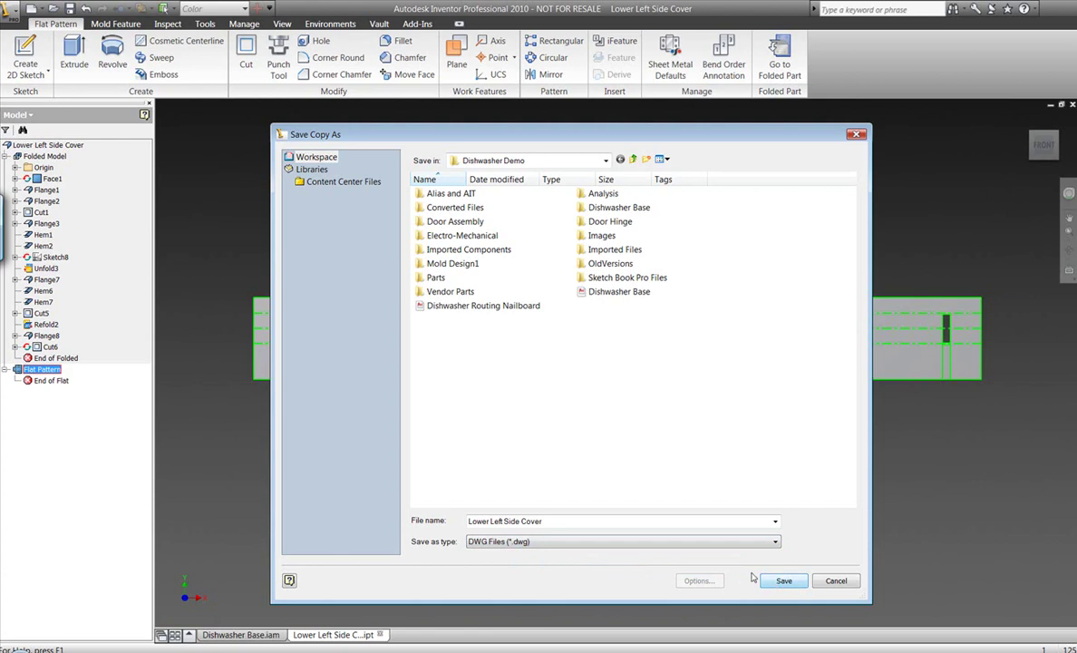
click(566, 520)
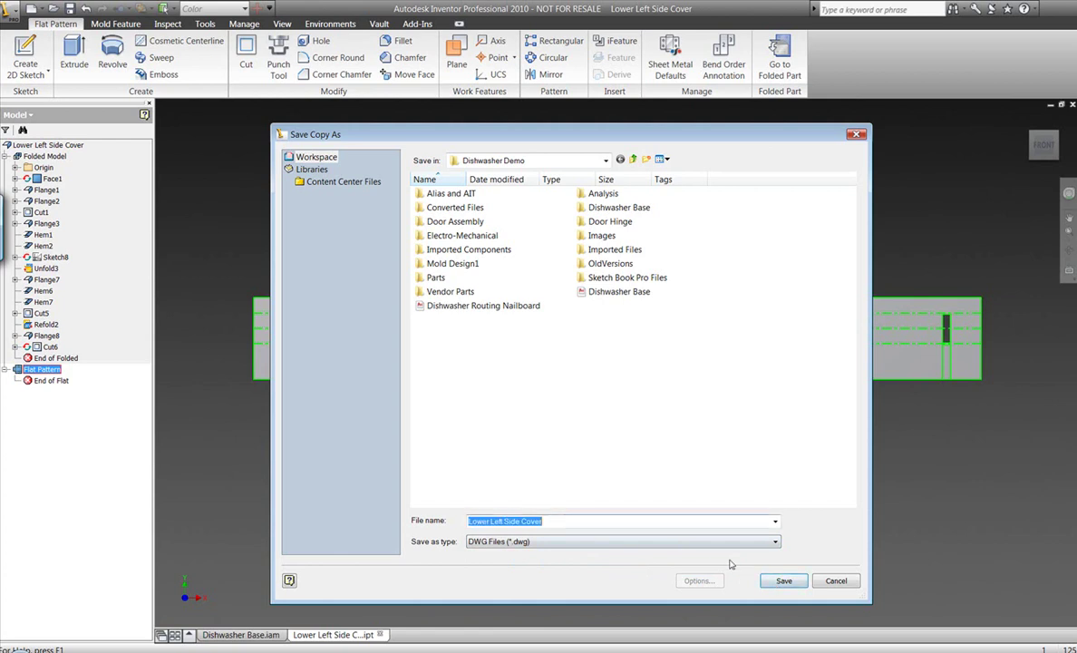
click(784, 581)
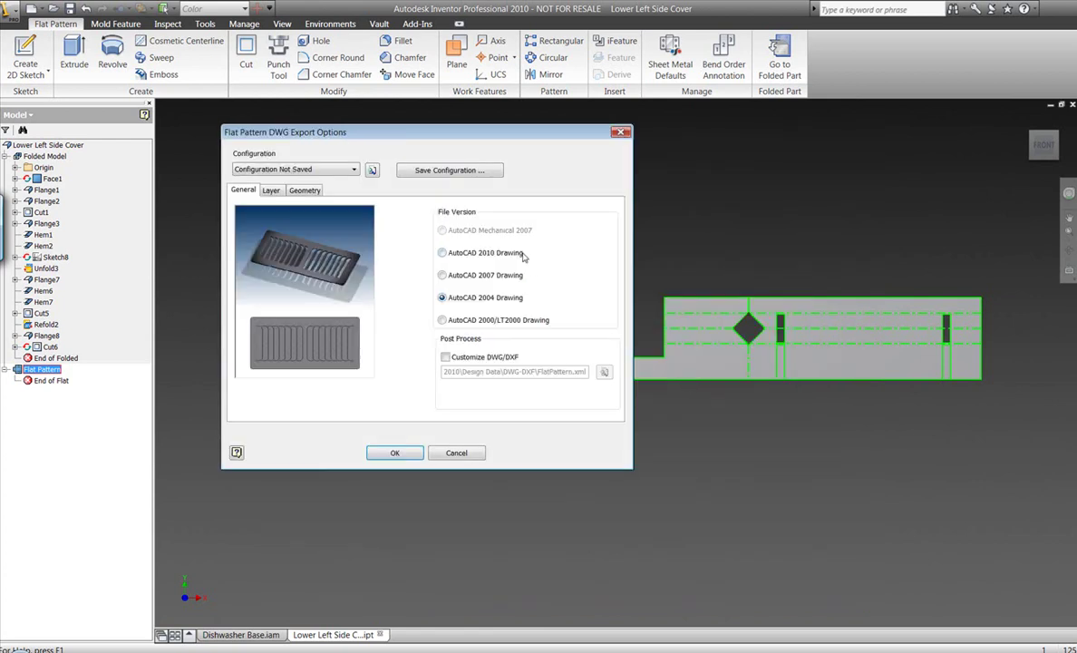
- Review the file version, layer and geometry options for the flat pattern's DWG export and accept them
click(443, 253)
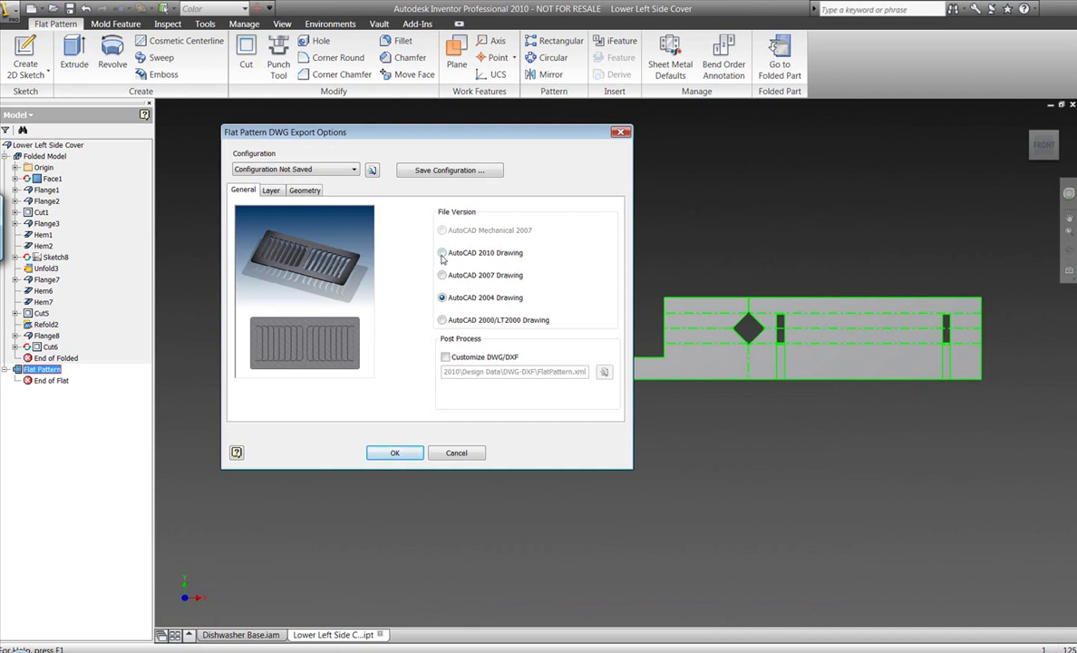
click(271, 191)
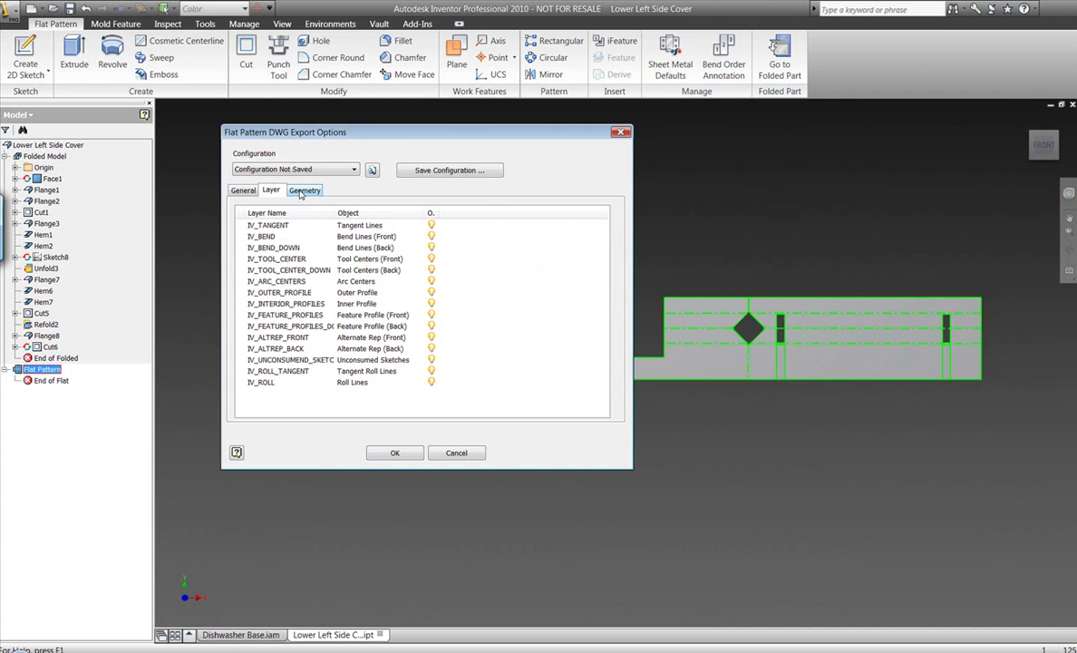
click(433, 361)
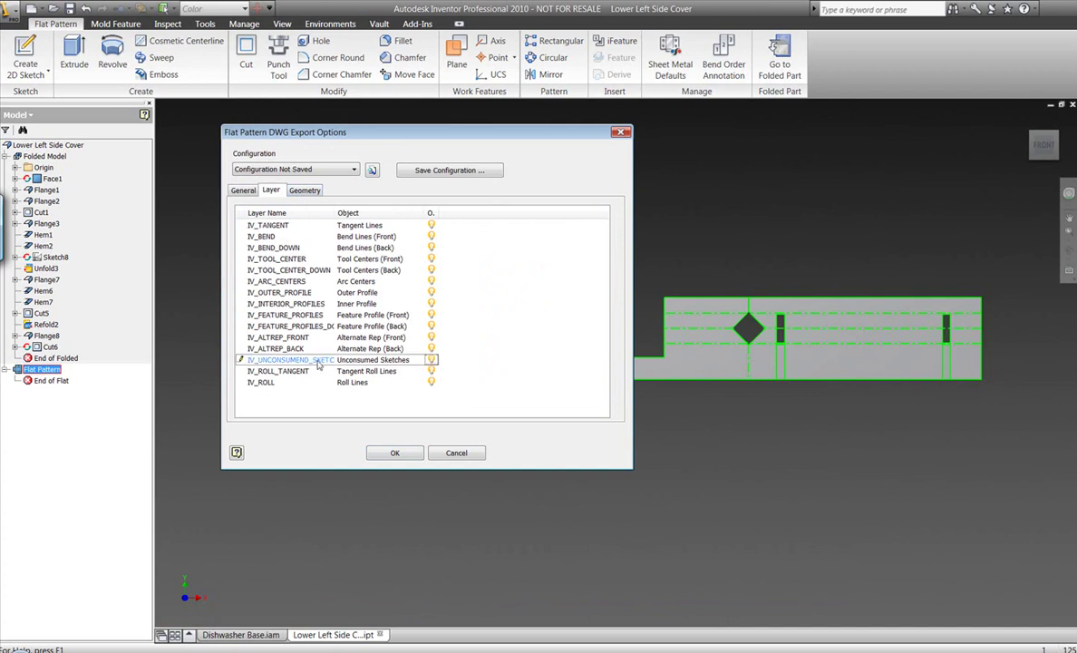
click(301, 190)
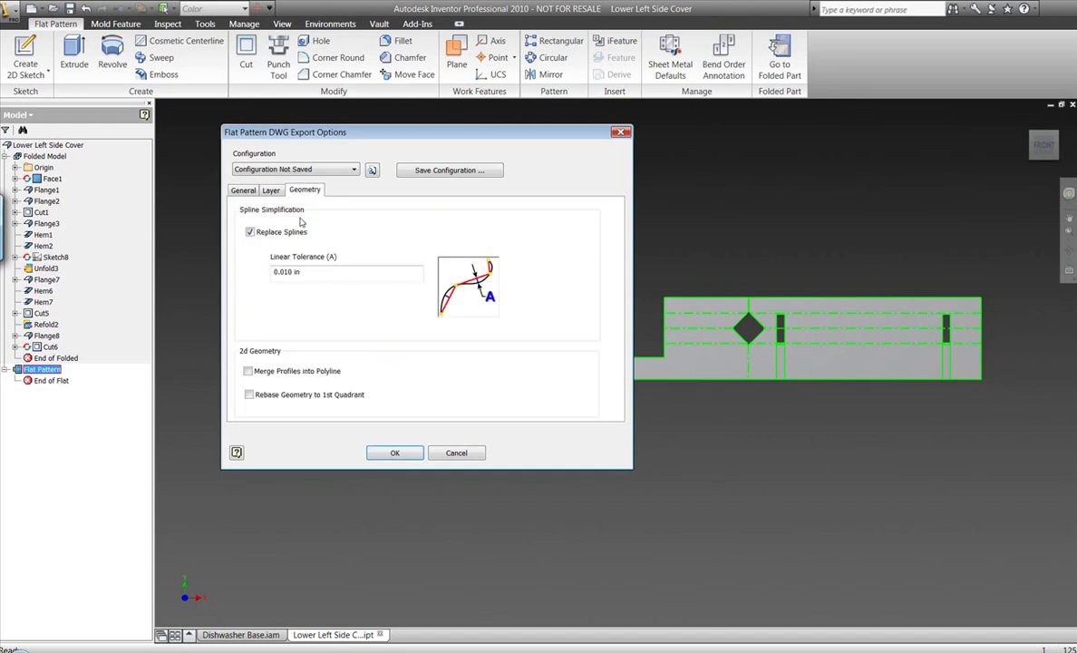
click(248, 395)
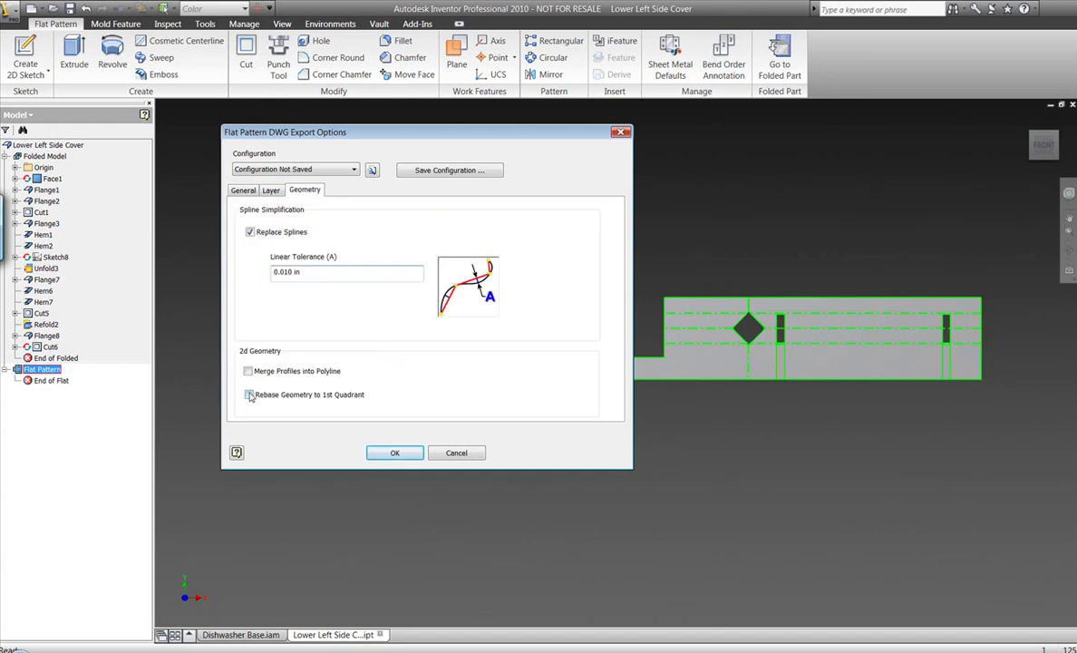
click(248, 371)
click(396, 453)
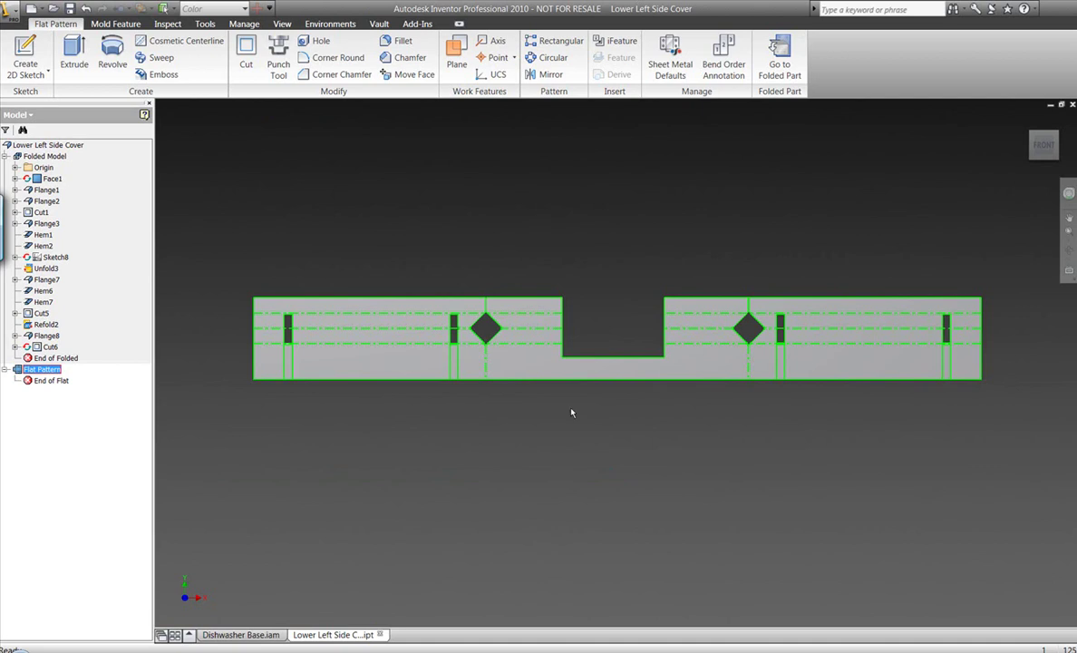
- Examine the flat pattern's bend lines, slots and diamond-shaped corner cutouts up close
click(573, 403)
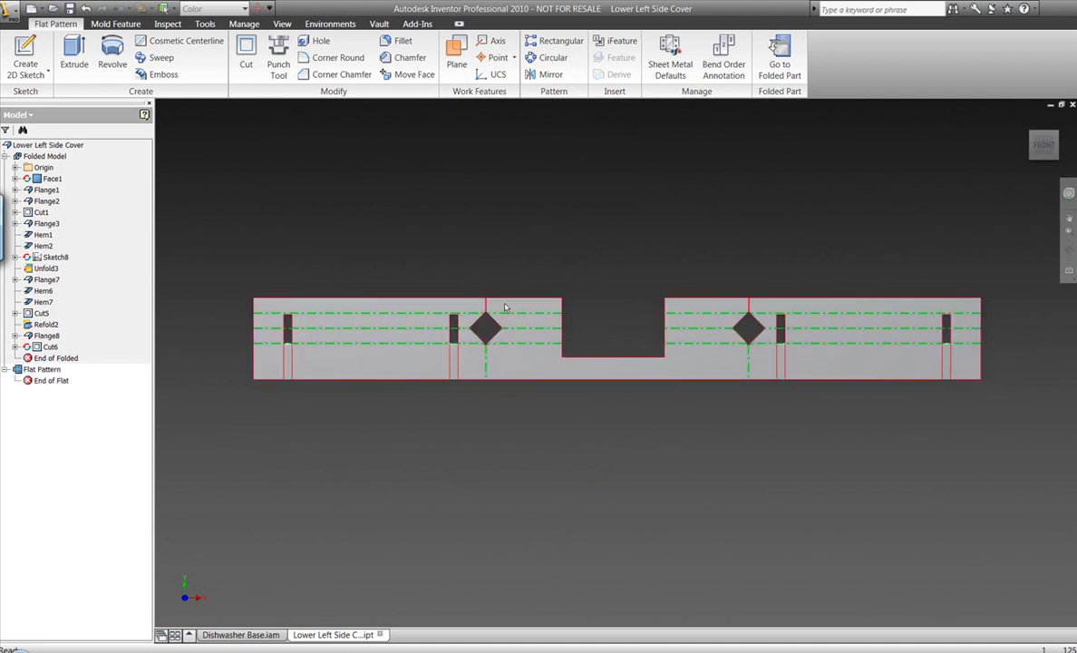
scroll(497, 322, up, 3)
middle_drag(562, 326, 480, 299)
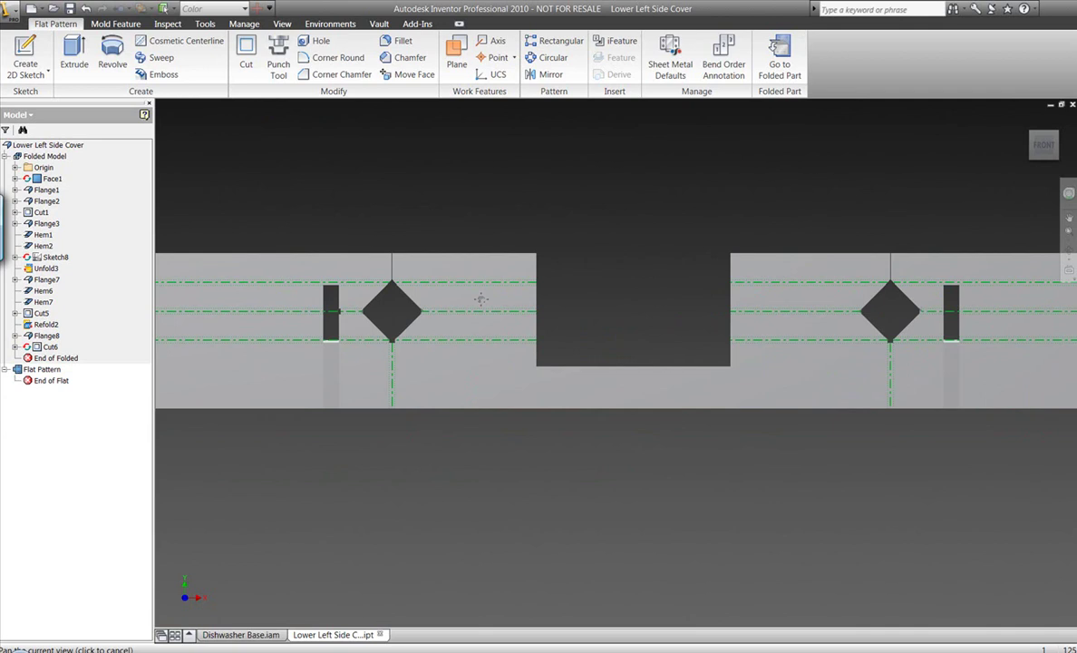
scroll(480, 299, up, 3)
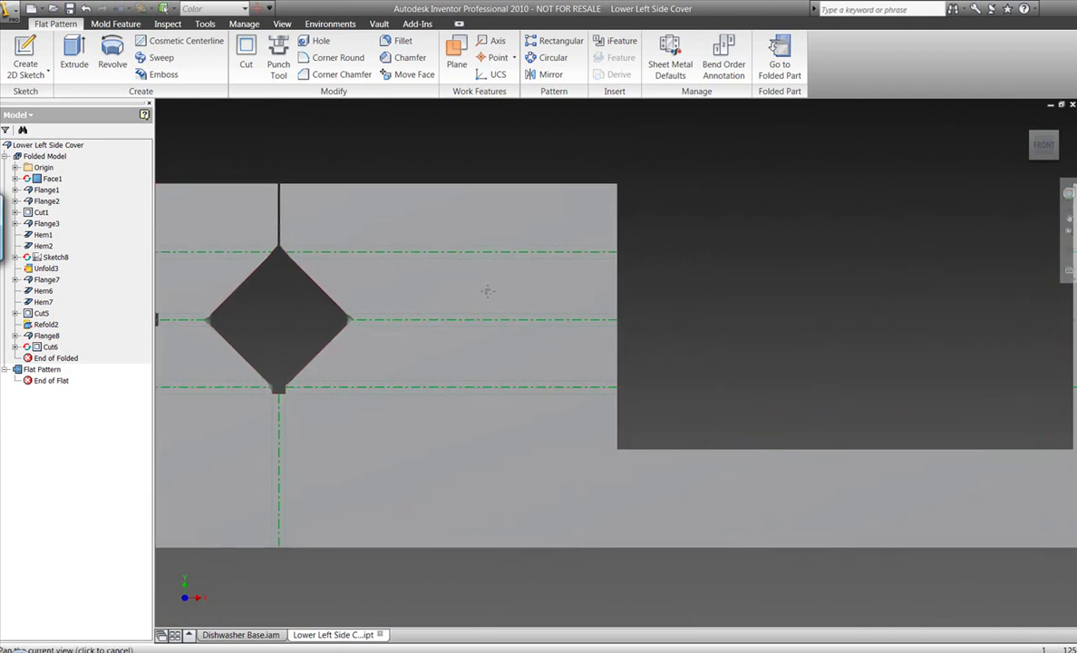
middle_drag(487, 291, 485, 292)
middle_click(484, 291)
middle_click(485, 292)
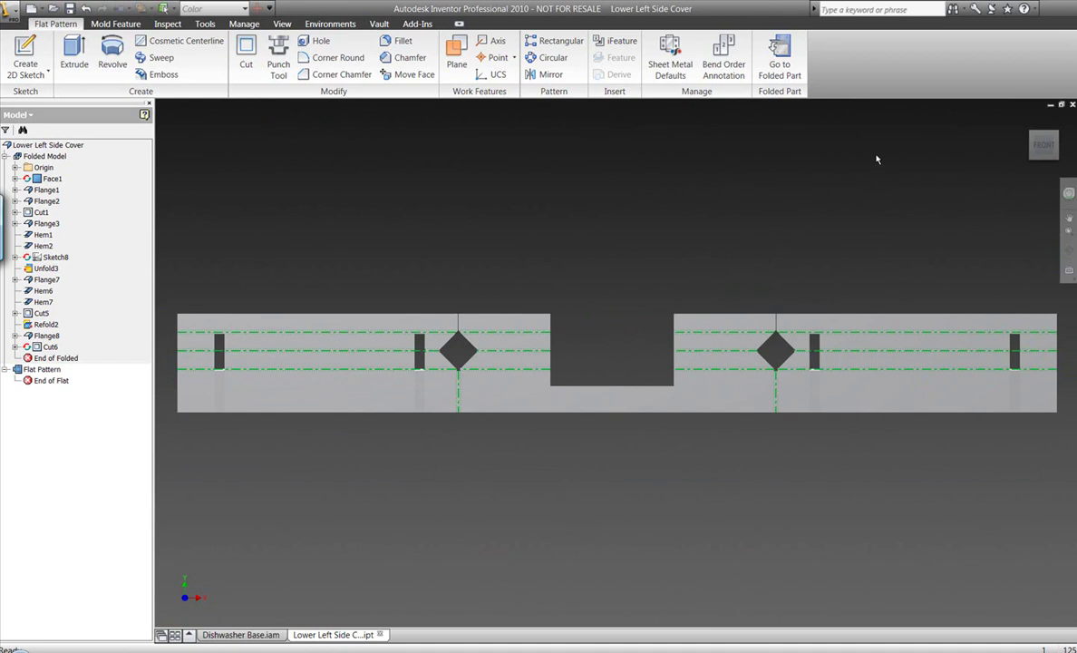
- Close the side cover part, exiting flat pattern editing without saving the file, and show the Dishwasher Base assembly in its home view
click(1073, 104)
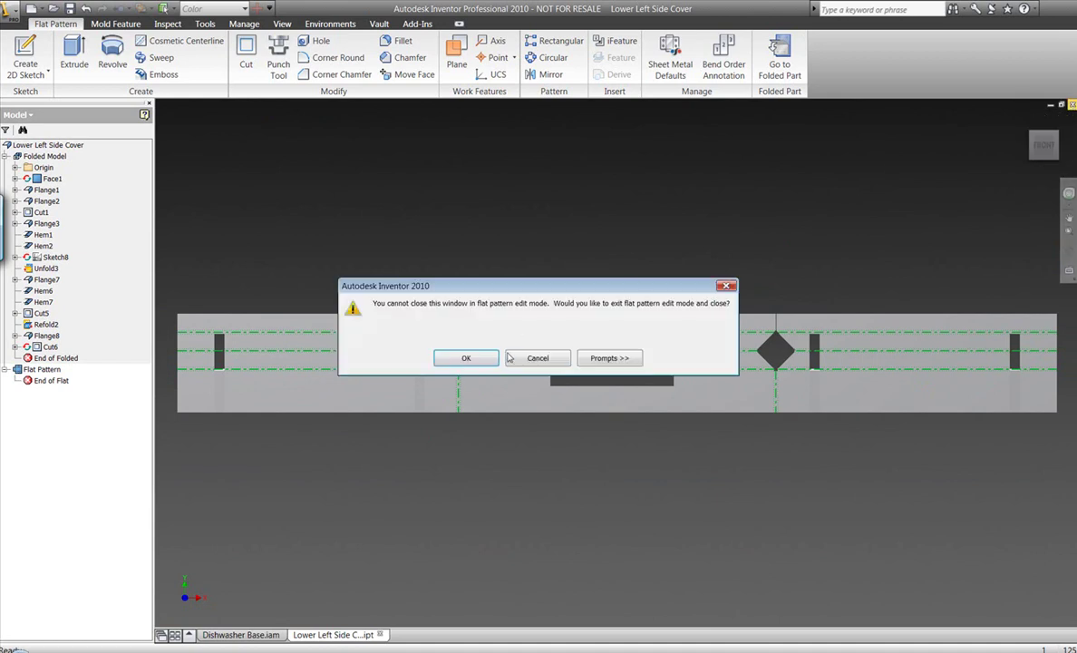
click(463, 358)
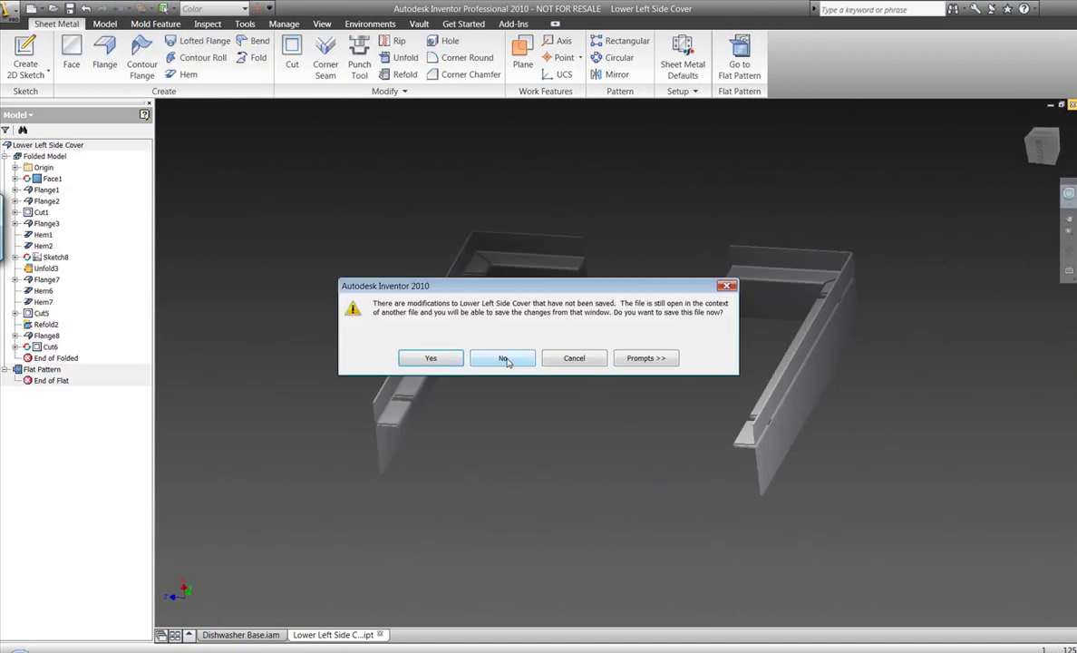
click(504, 359)
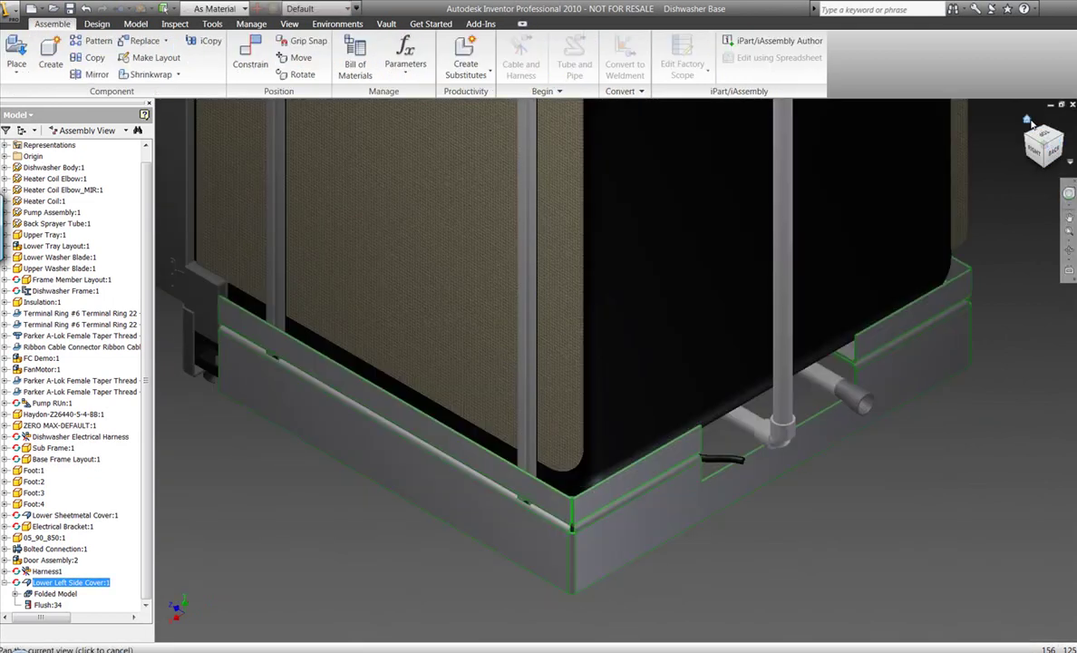
click(1027, 120)
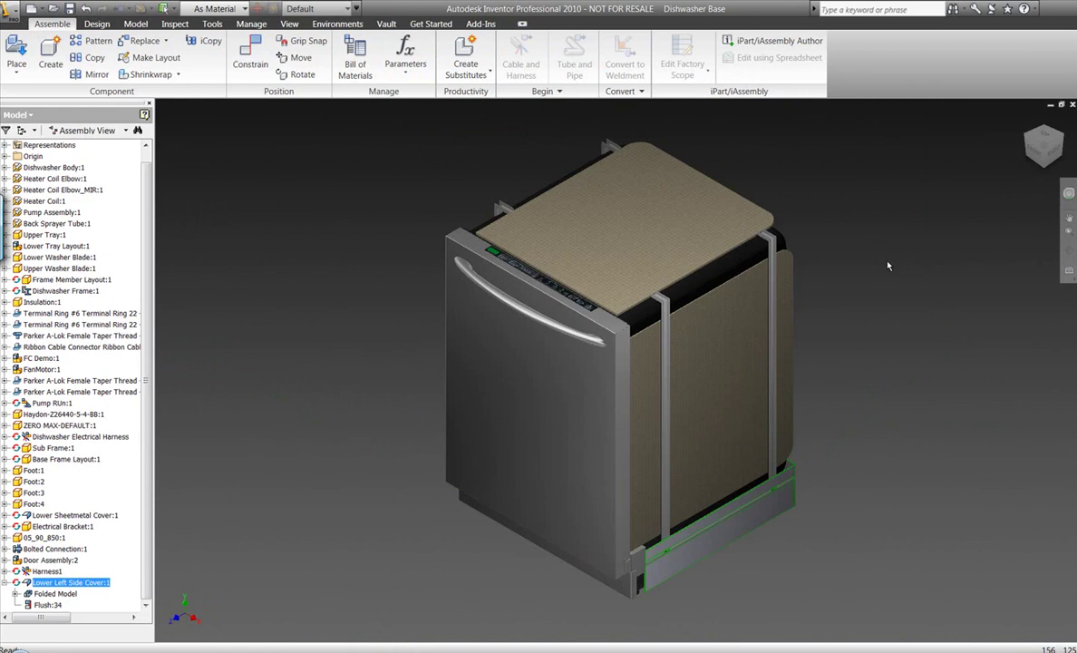